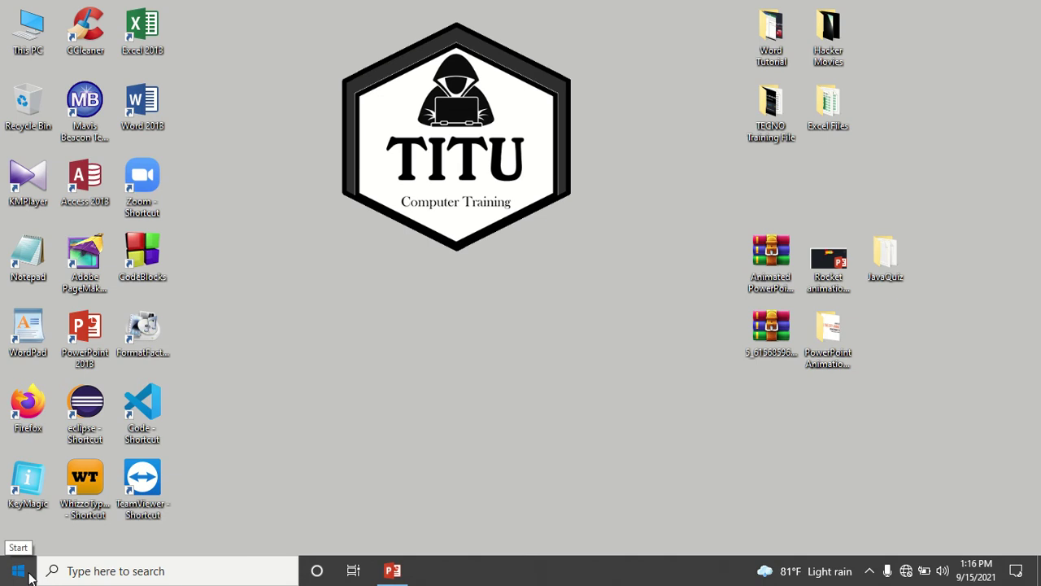
Open Control Panel from the Windows System folder in the Windows app list, reposition its window slightly, and close it.
click(19, 571)
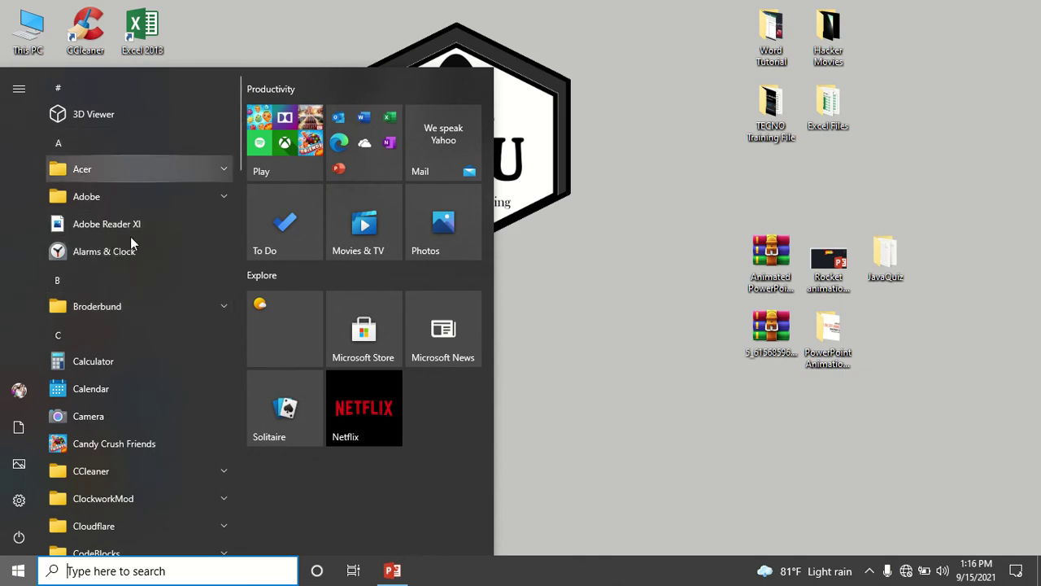
scroll(118, 326, down, 15)
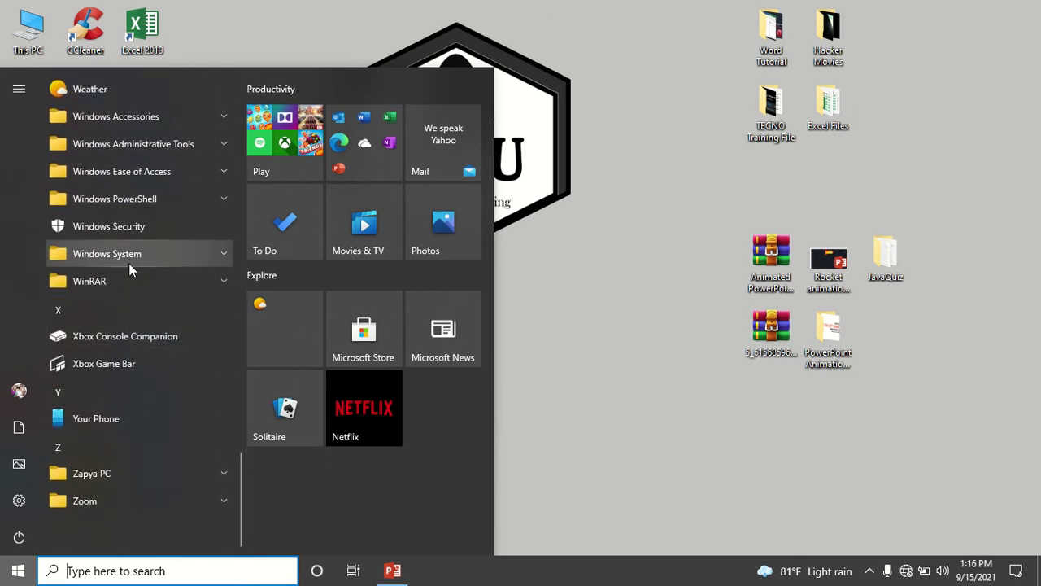
scroll(115, 309, up, 2)
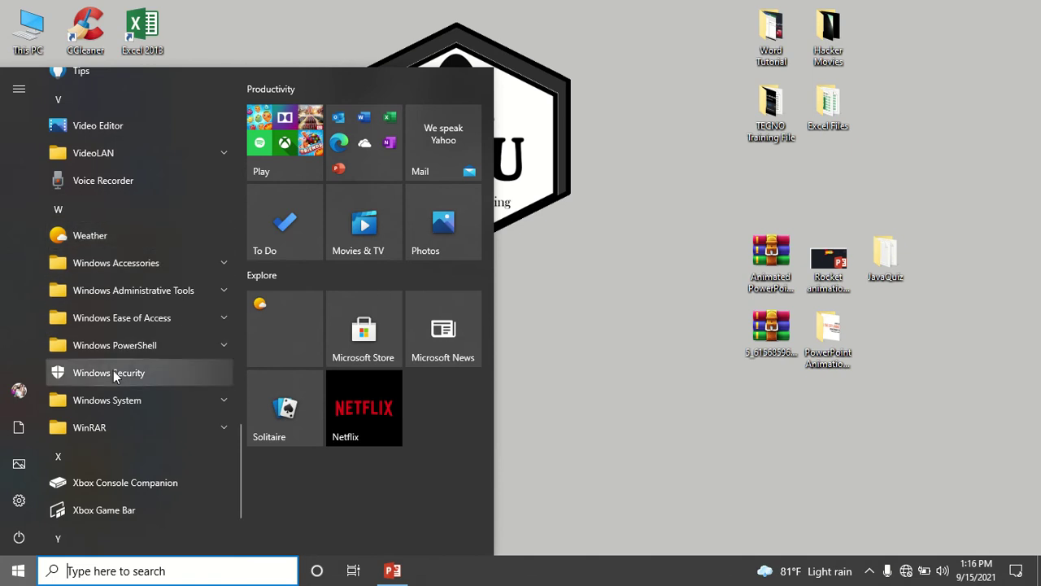
scroll(113, 372, down, 1)
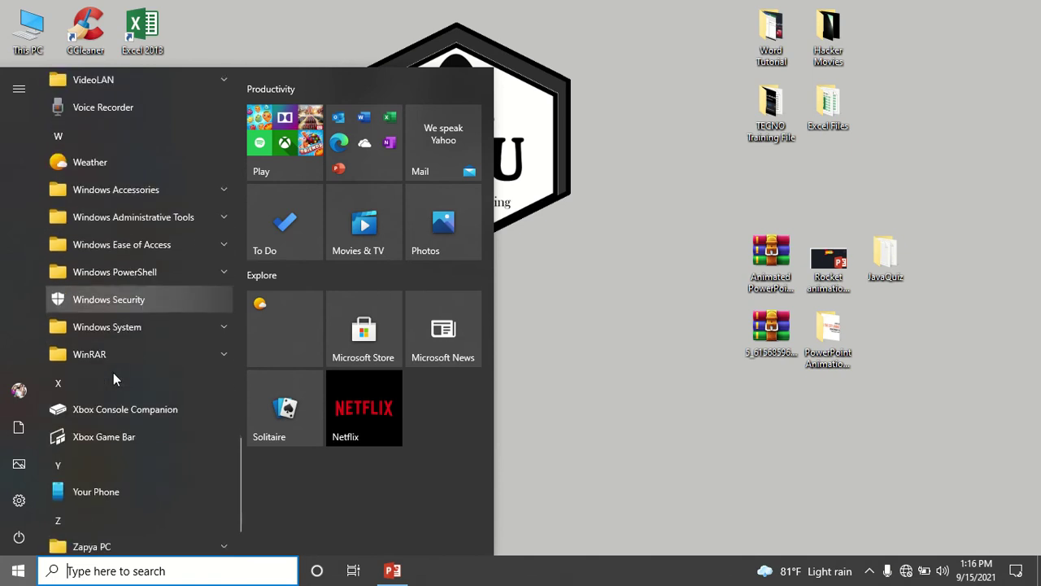
click(133, 330)
scroll(122, 301, down, 1)
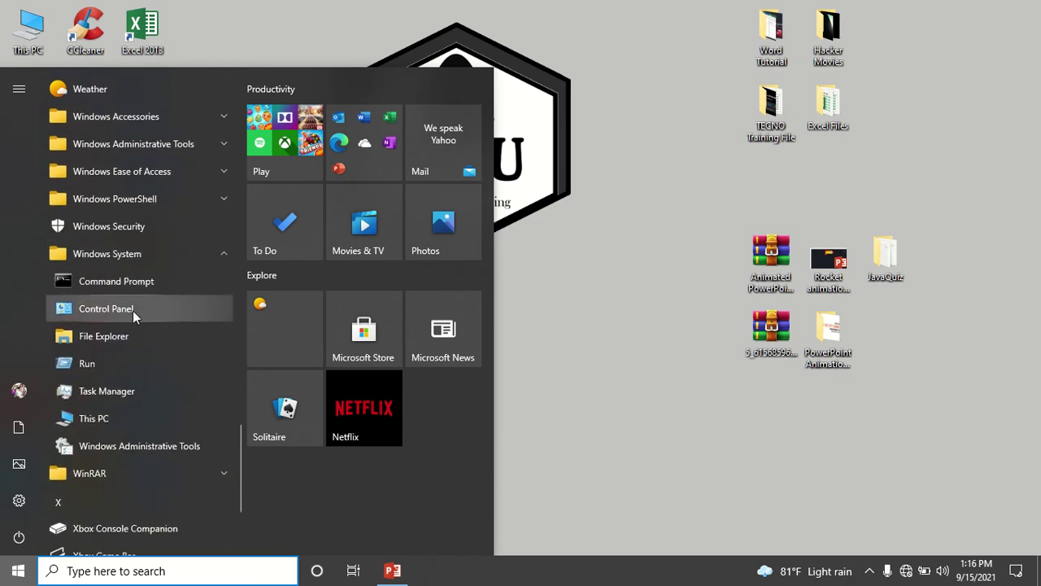
click(133, 311)
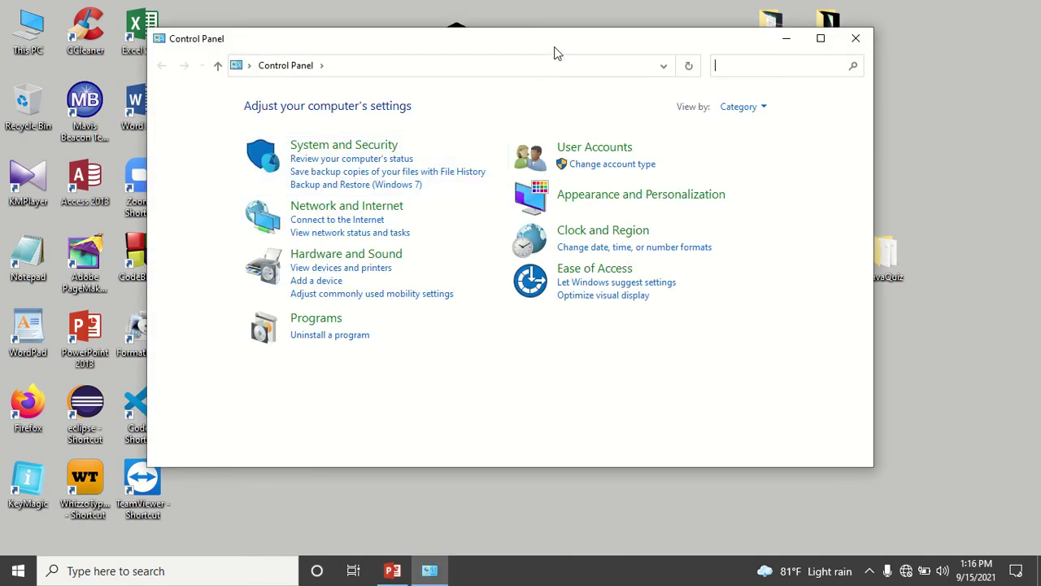
drag(545, 43, 554, 34)
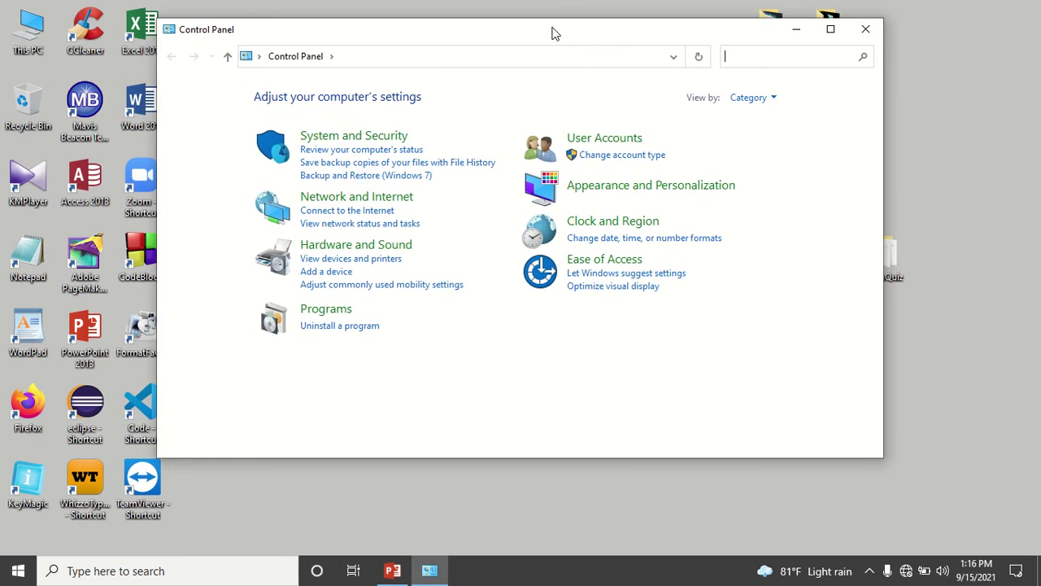
click(865, 29)
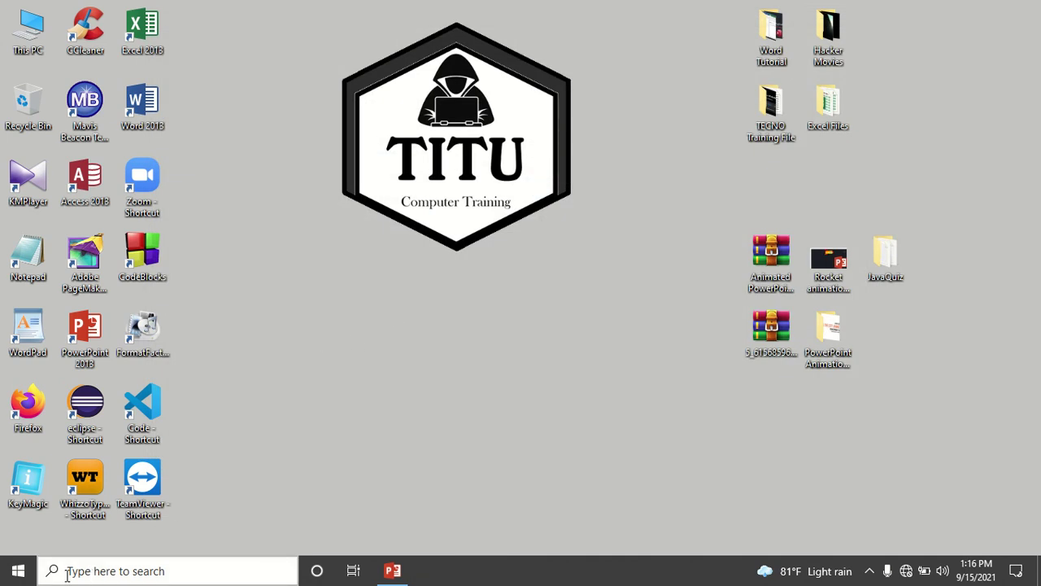
Search Windows for "control", open Control Panel from the results, and close its window.
click(98, 575)
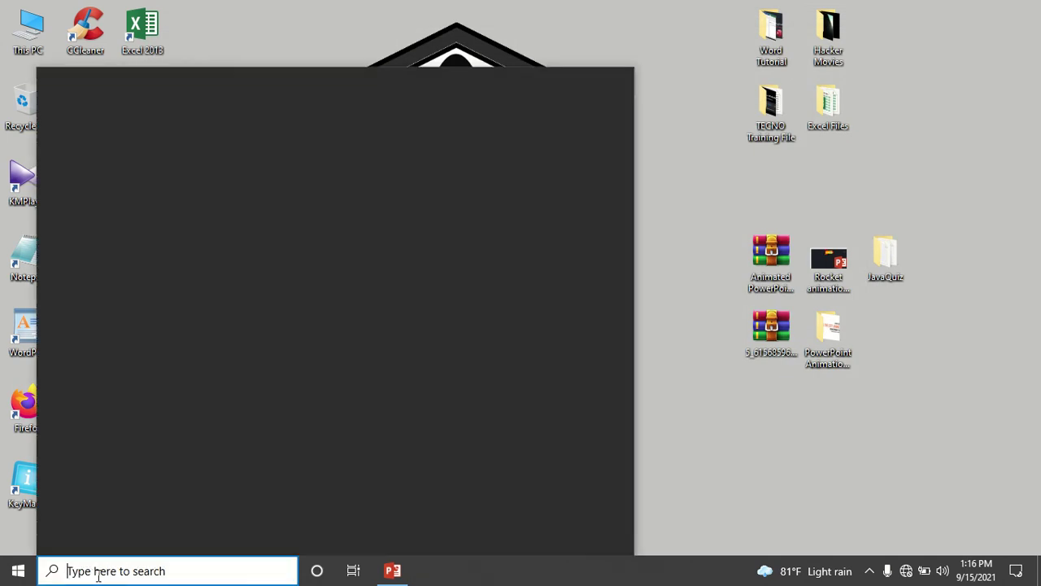
text(co)
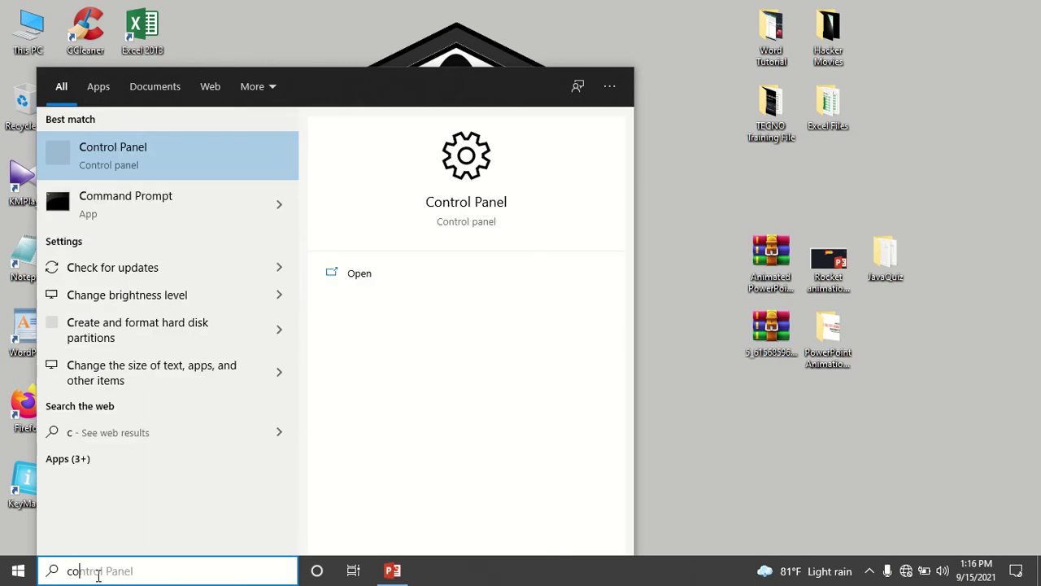
text(ntrol)
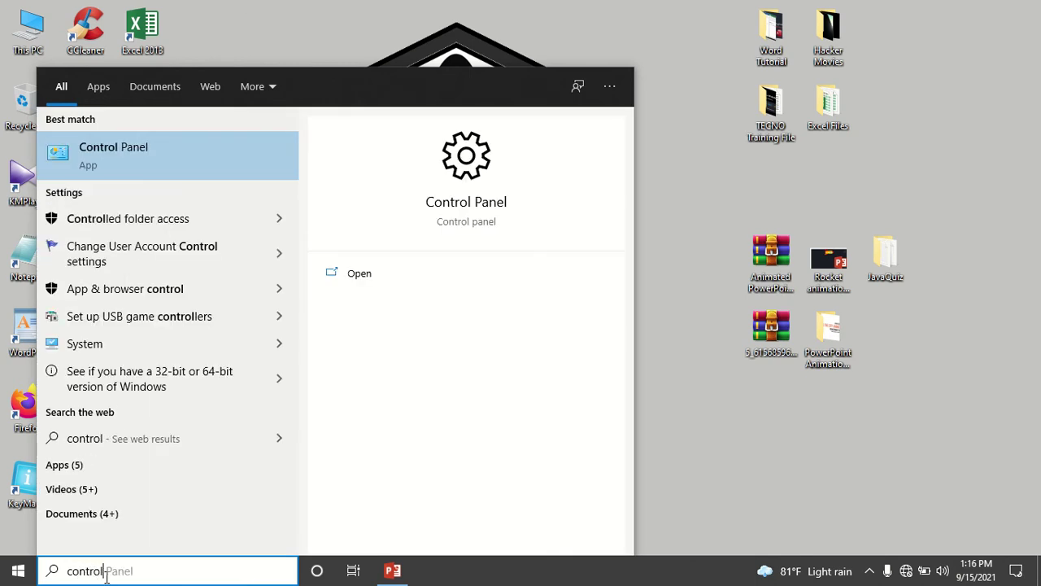
click(155, 157)
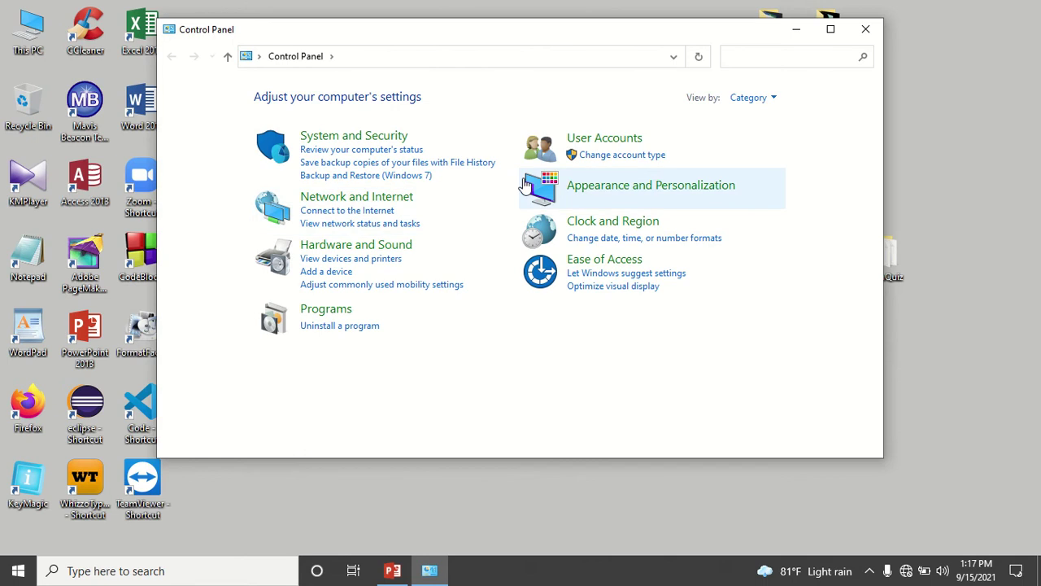
click(866, 29)
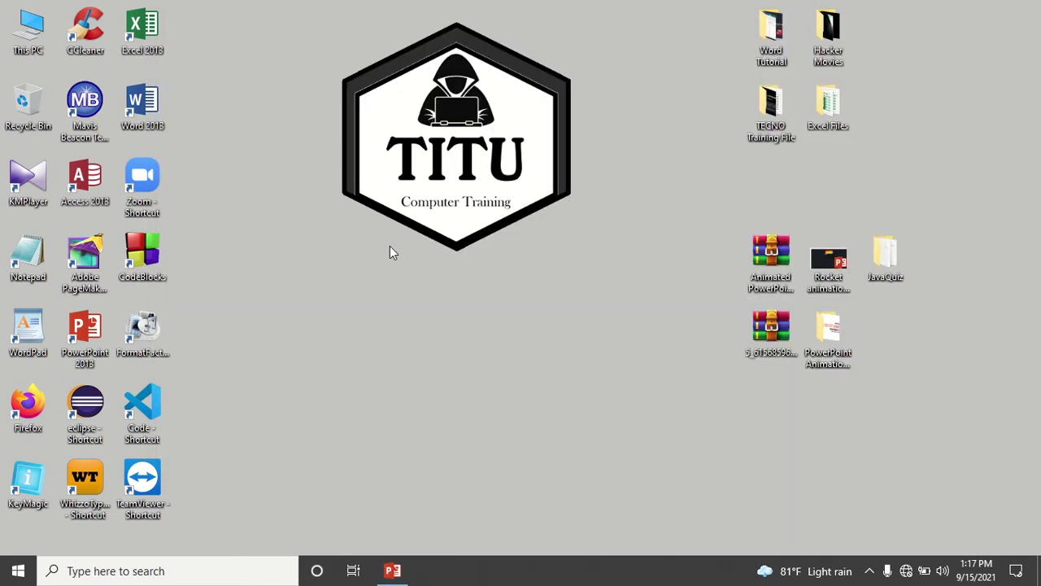
Launch Control Panel with the Run command "control" and close its window.
key(super+r)
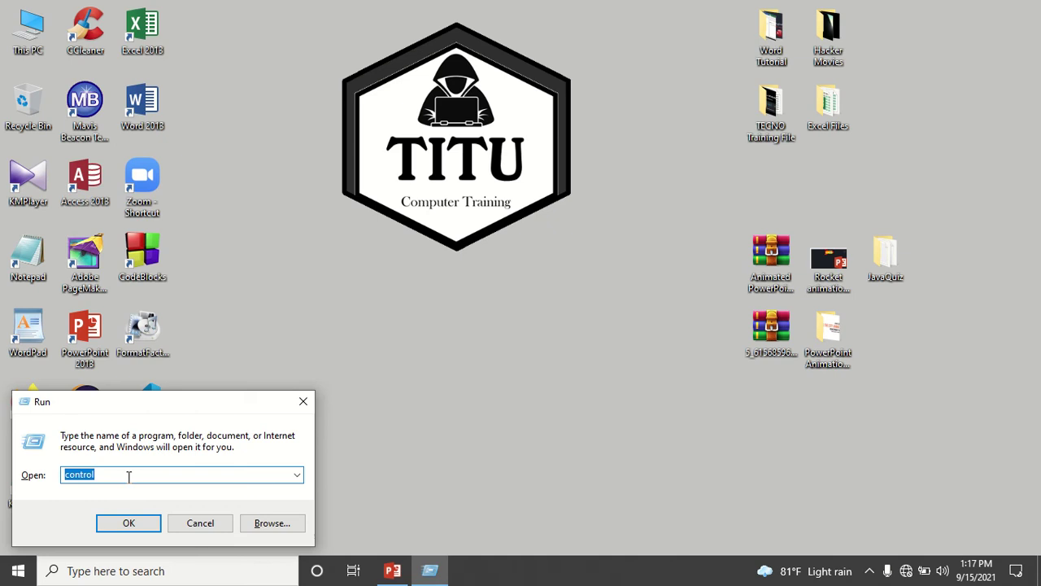
click(133, 525)
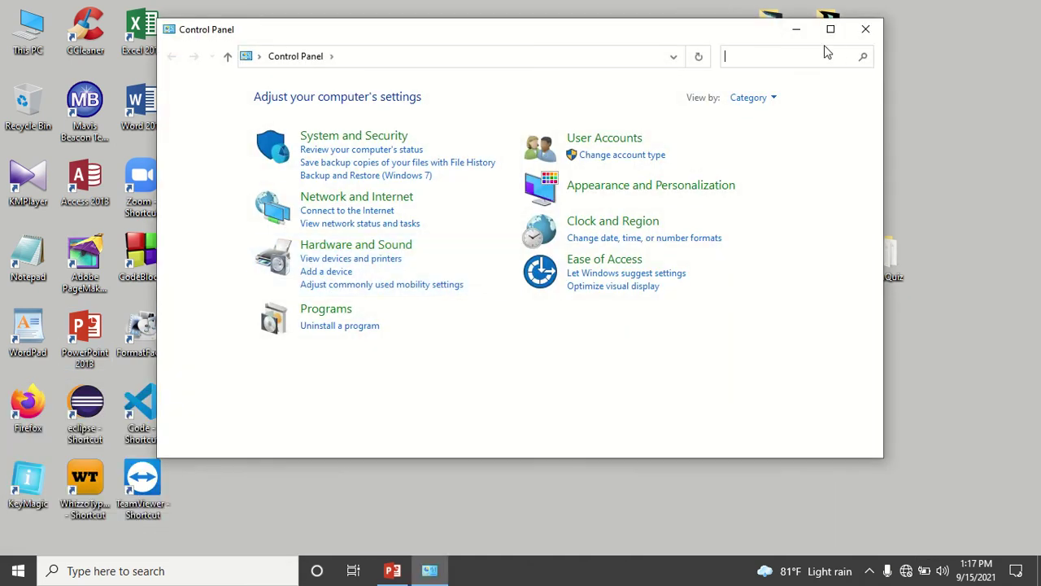
click(864, 29)
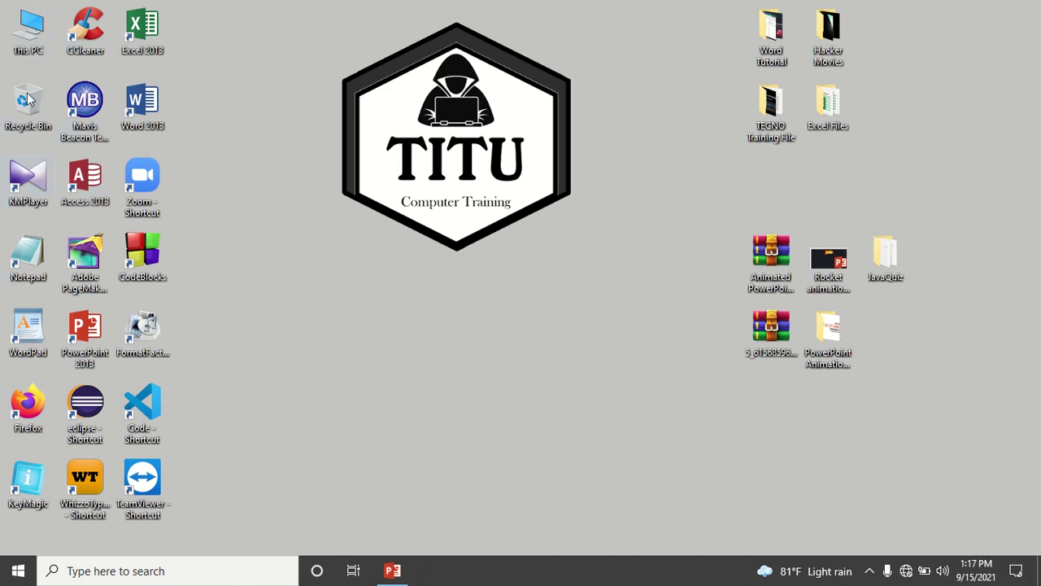
Open the desktop's Personalization settings, reposition the window, and go to the Themes page.
right_click(251, 115)
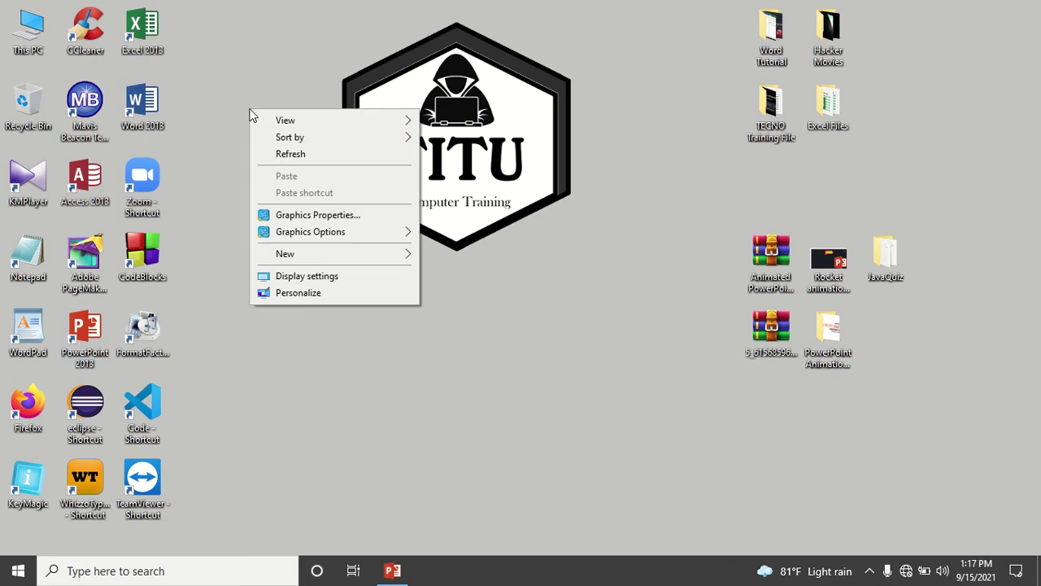
click(315, 298)
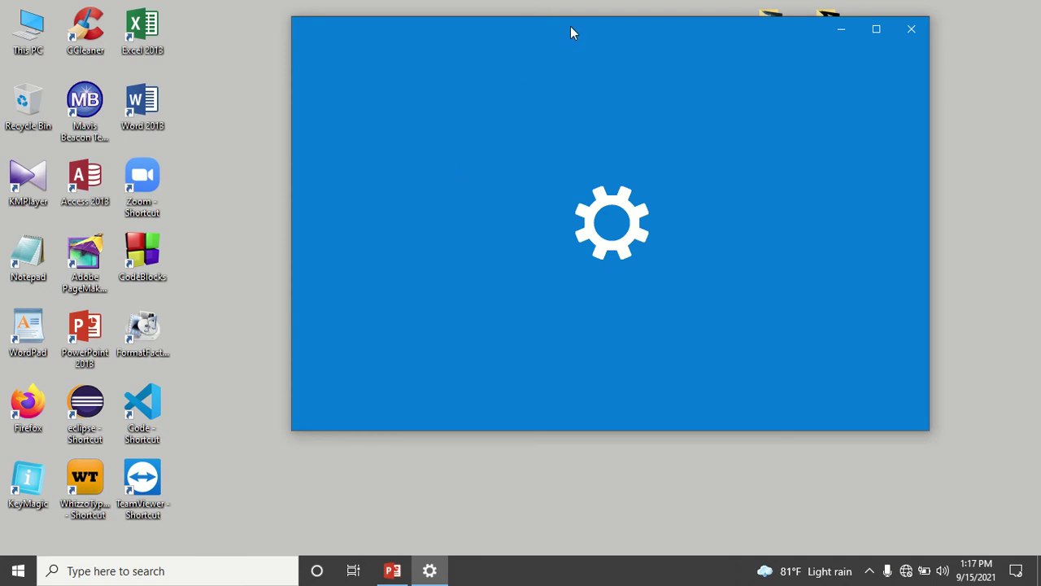
drag(570, 33, 532, 29)
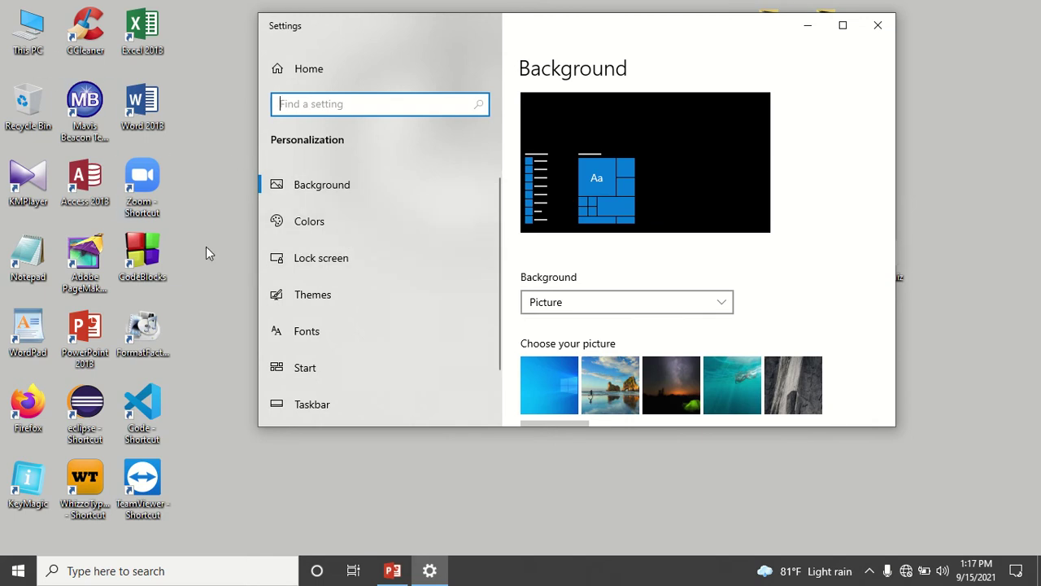
click(342, 297)
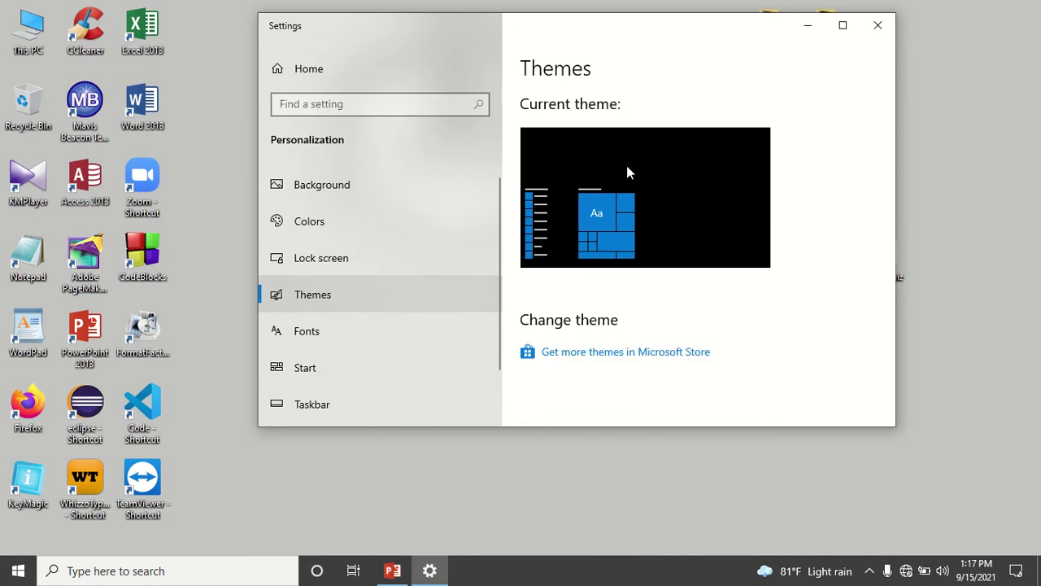
Enable the Control Panel desktop icon in Desktop Icon Settings, apply the change, and close Settings.
scroll(627, 171, down, 3)
scroll(624, 192, down, 10)
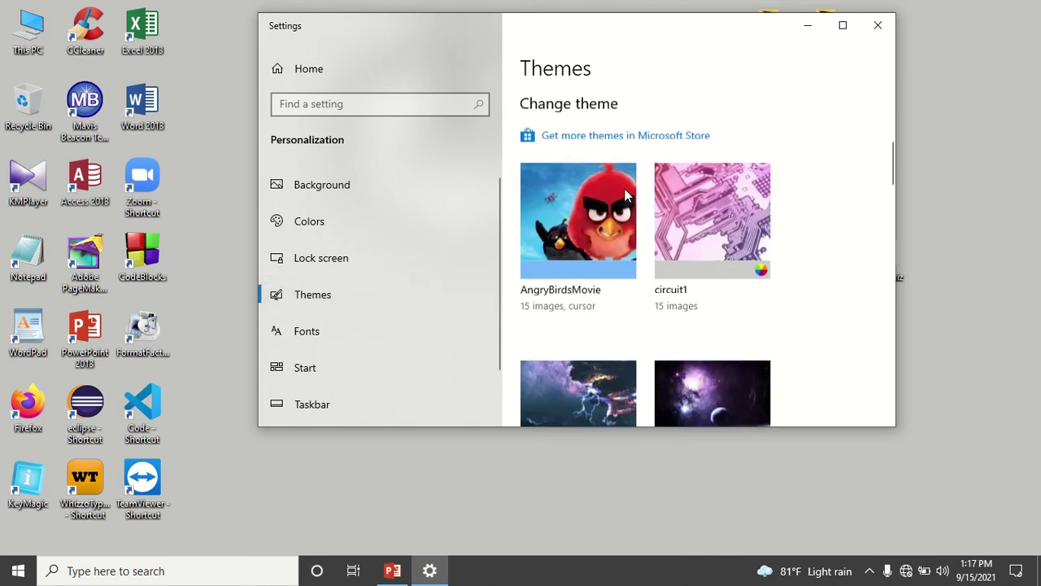
scroll(625, 196, down, 10)
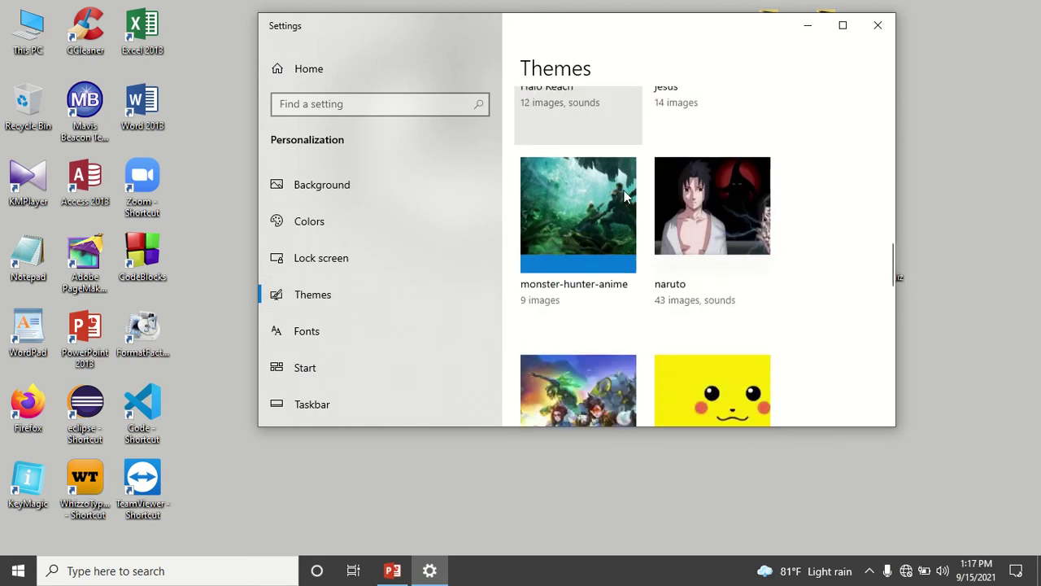
scroll(624, 195, down, 5)
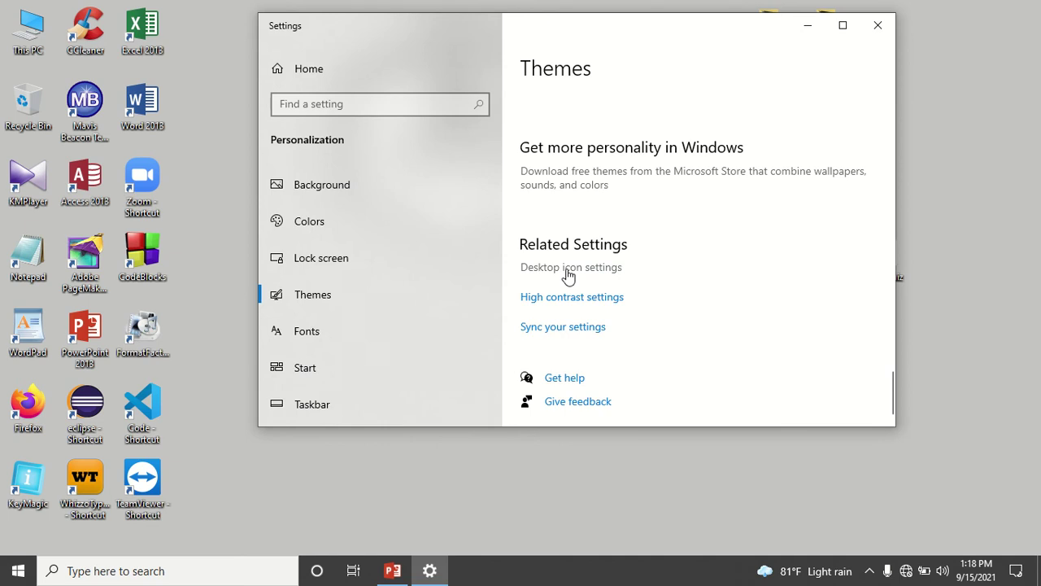
click(568, 276)
drag(239, 82, 457, 70)
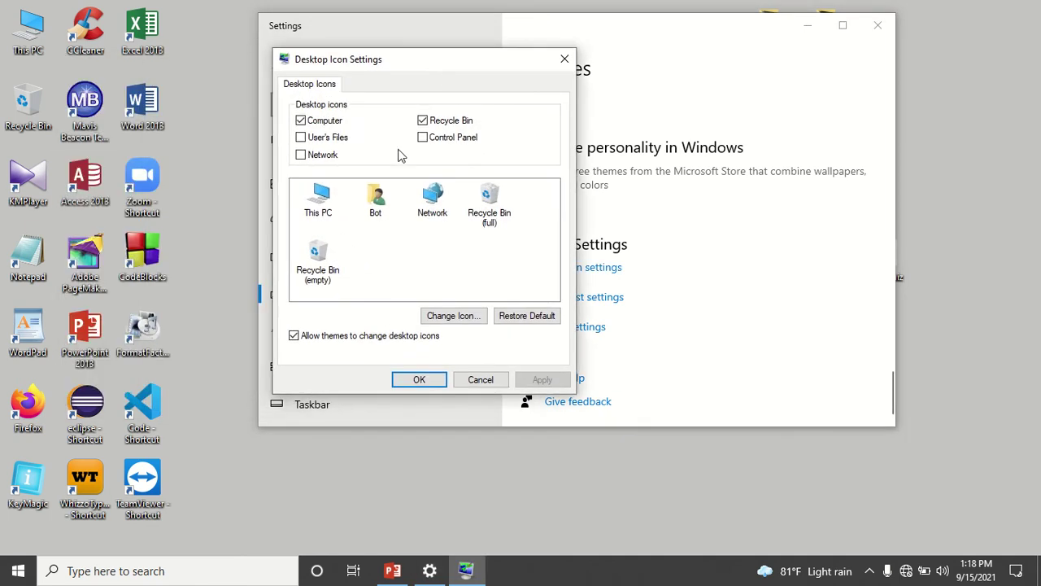
click(423, 138)
click(430, 380)
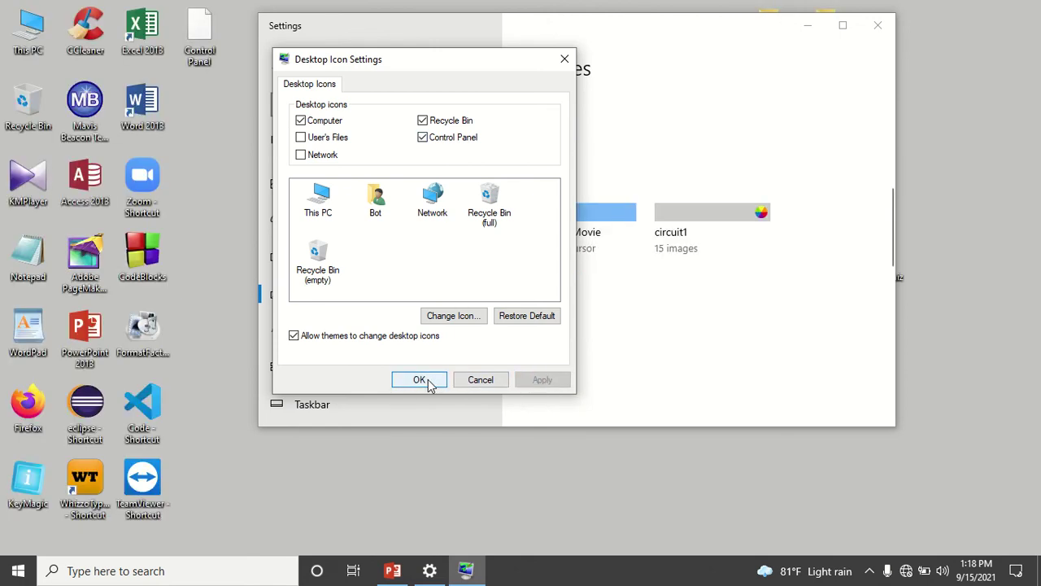
click(877, 25)
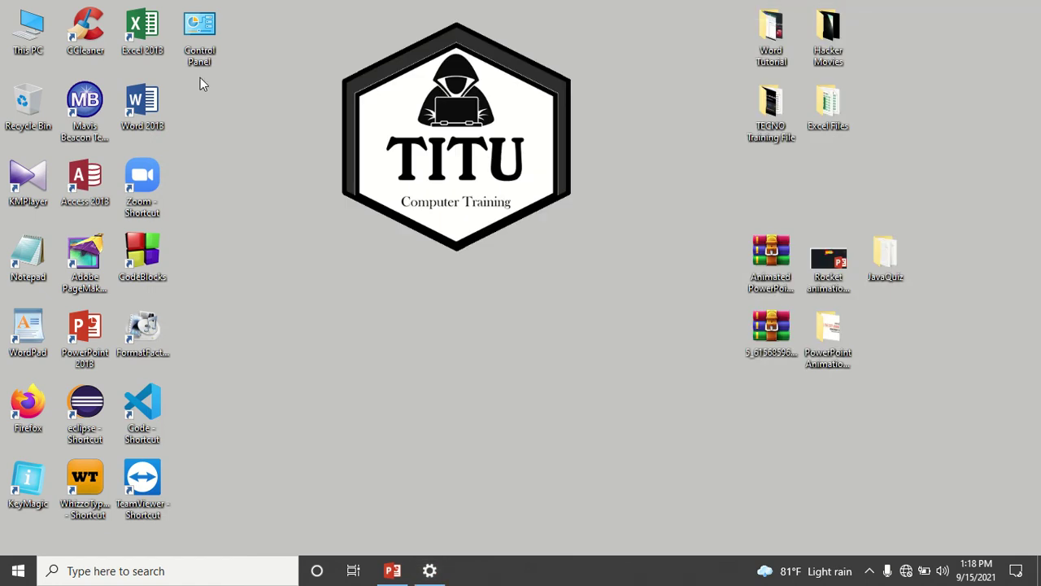
Open Control Panel from its desktop icon and close its window.
double_click(202, 30)
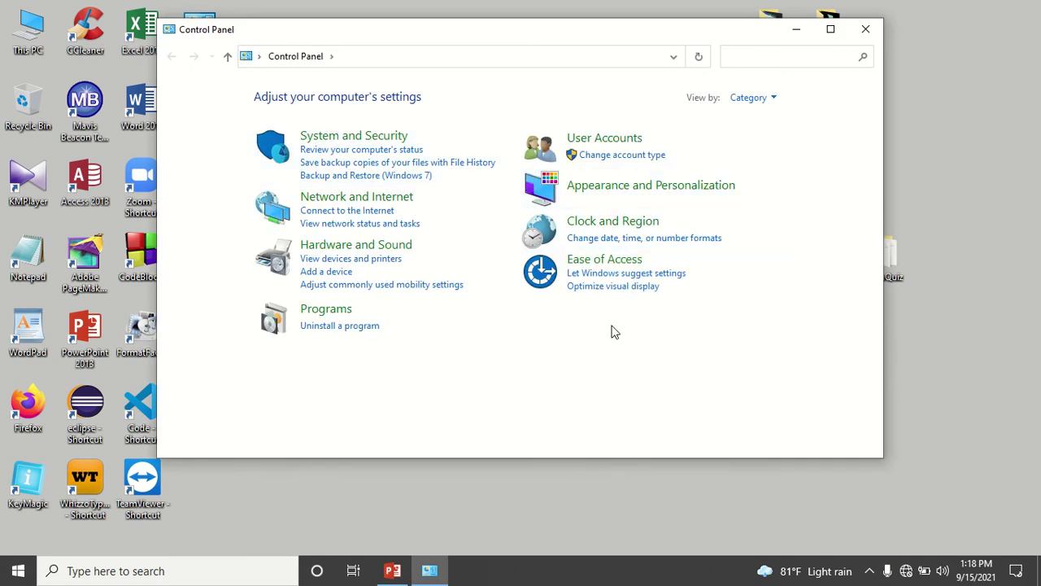
click(866, 29)
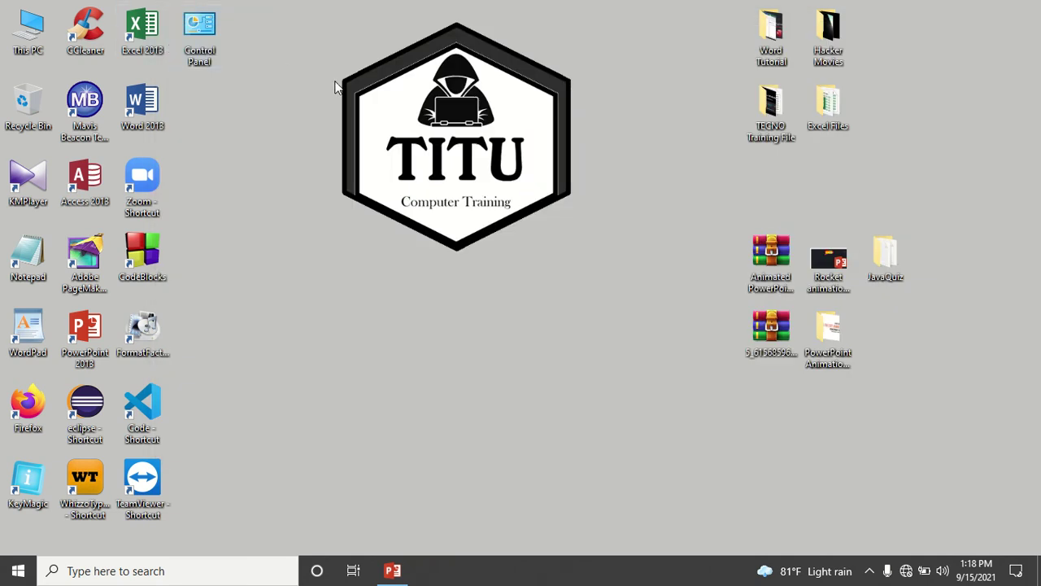
Return to Desktop Icon Settings through the Personalization themes, disable the Control Panel icon, and apply the change.
right_click(306, 57)
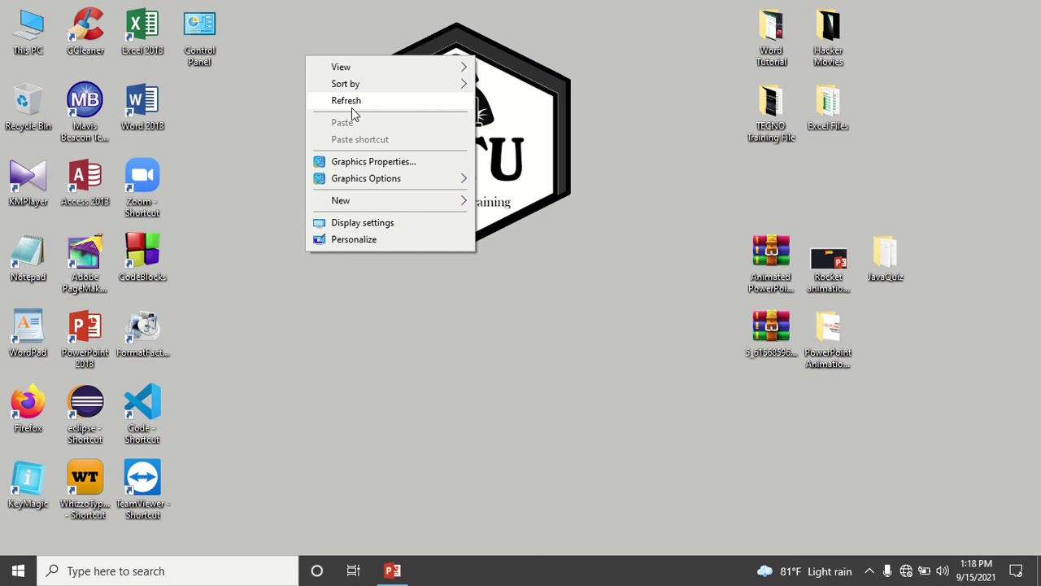
click(388, 239)
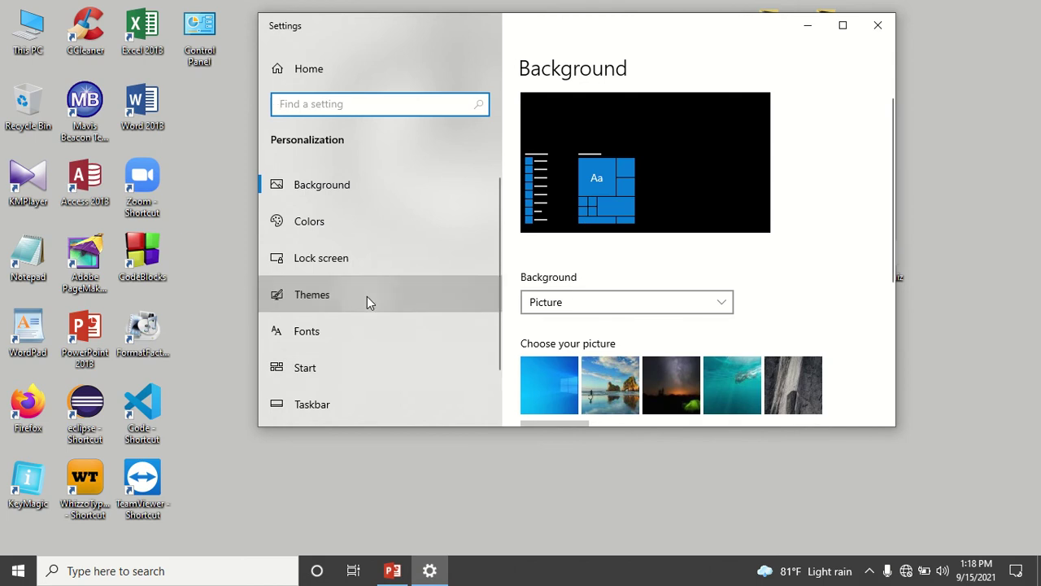
click(391, 294)
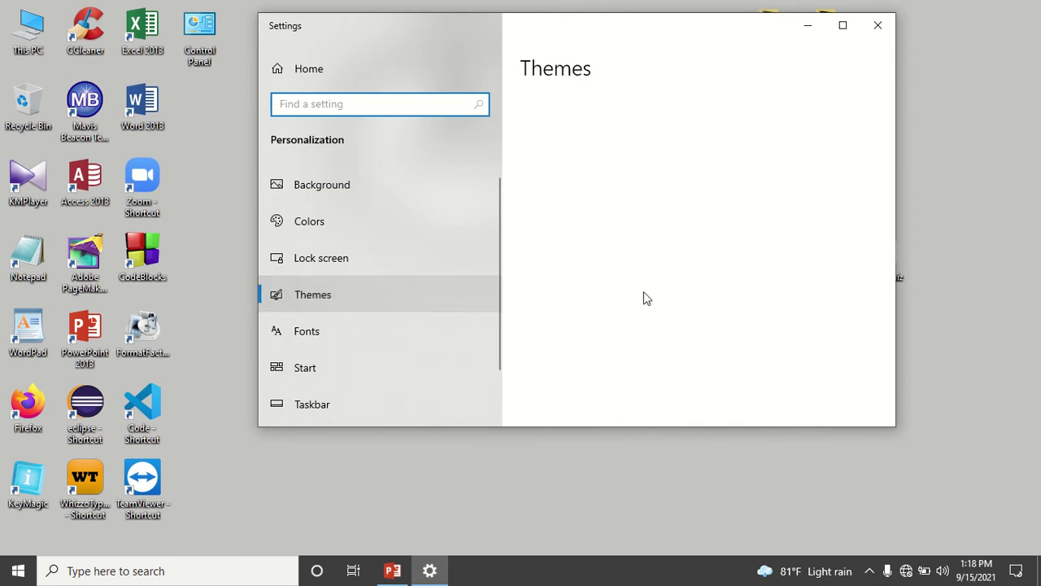
scroll(643, 292, down, 10)
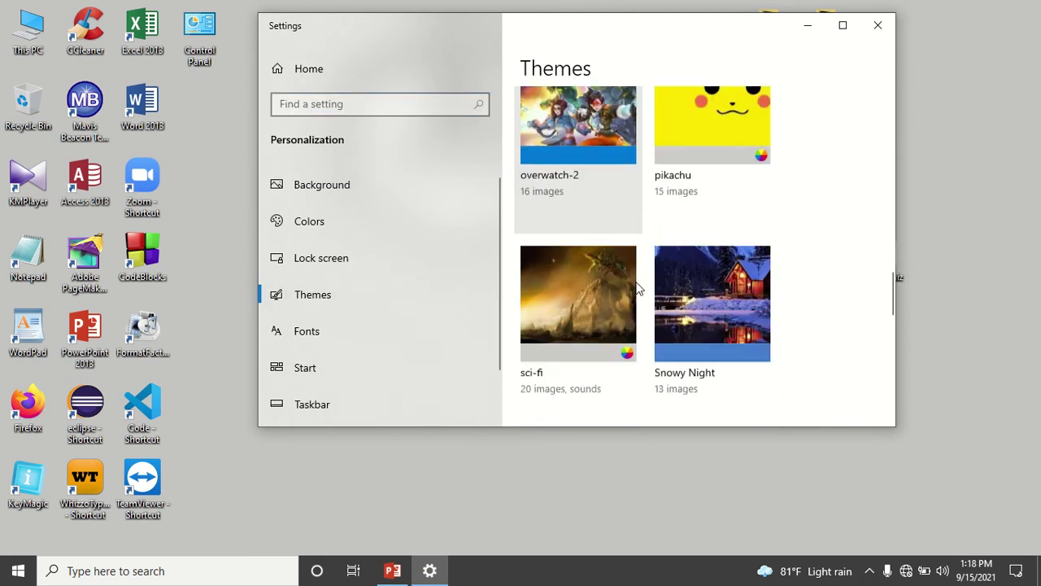
scroll(639, 288, down, 10)
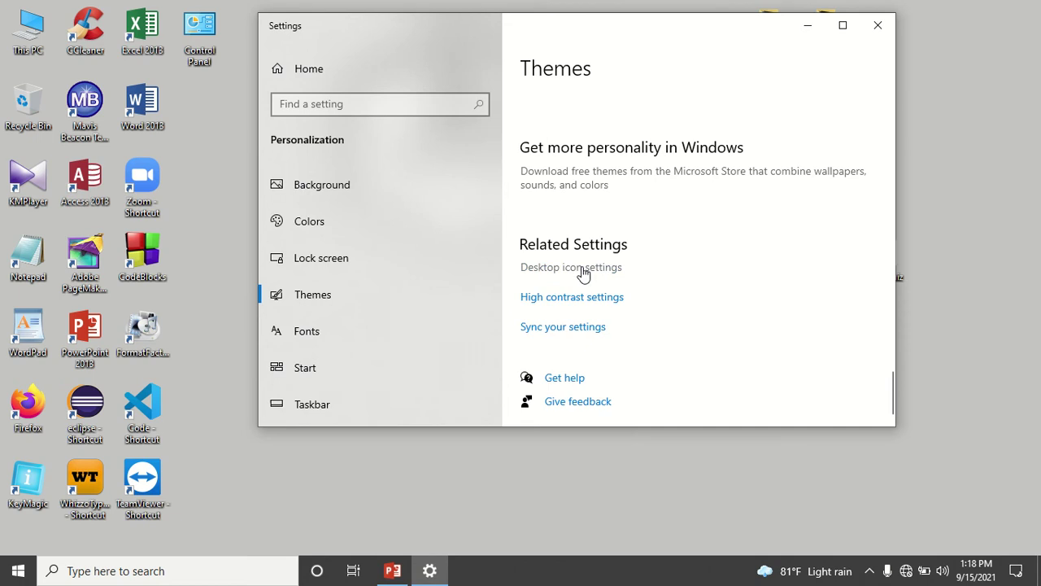
click(583, 274)
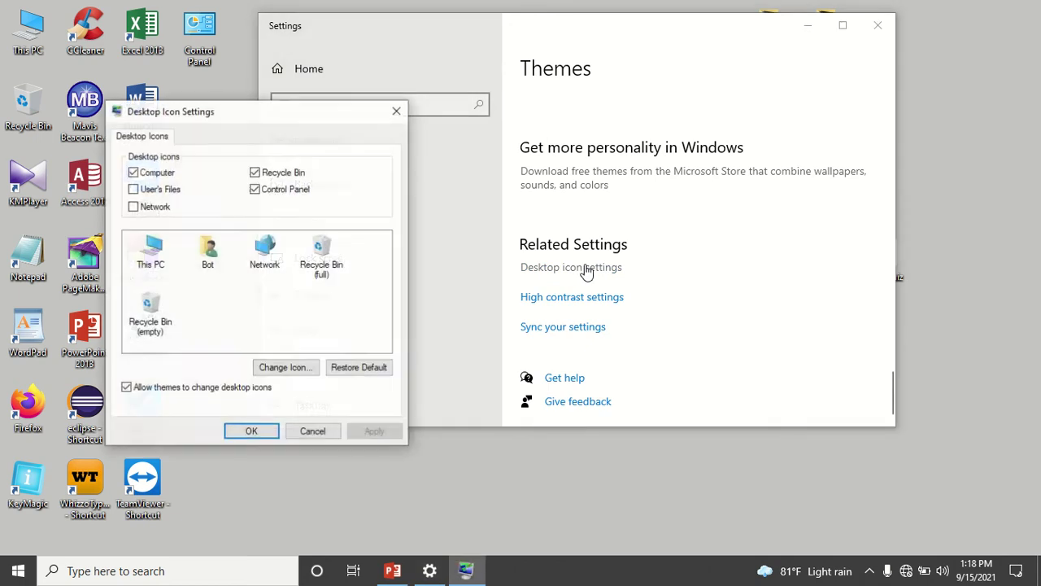
click(255, 189)
click(373, 432)
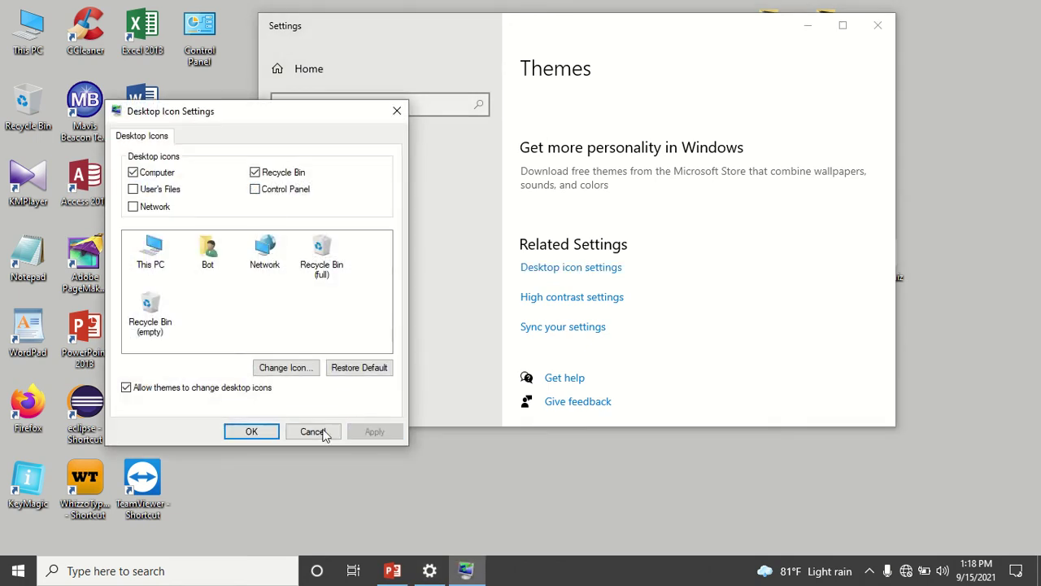
Confirm the Desktop Icon Settings and close the Settings window to return to the desktop.
click(253, 432)
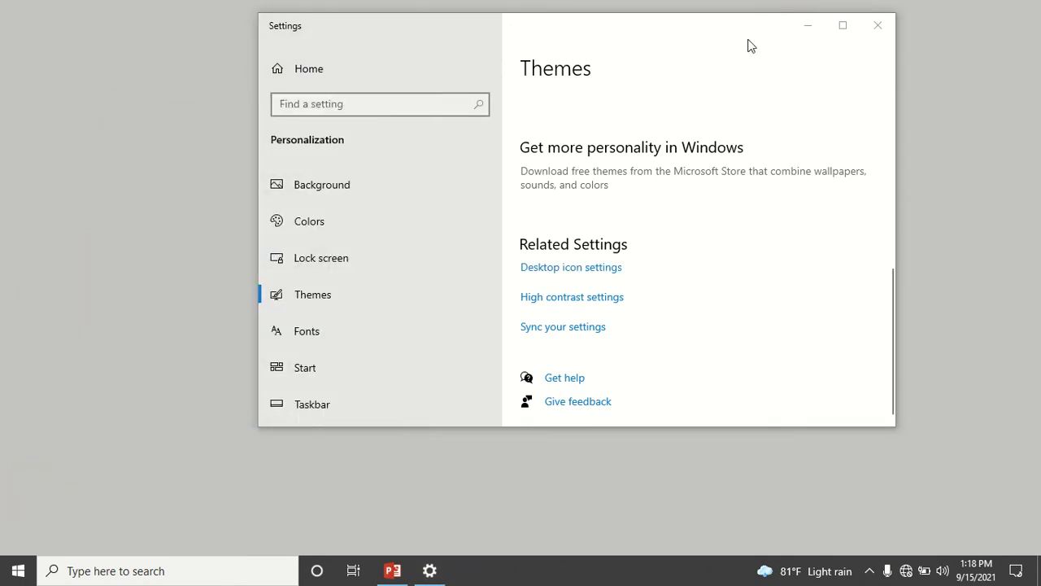
click(876, 27)
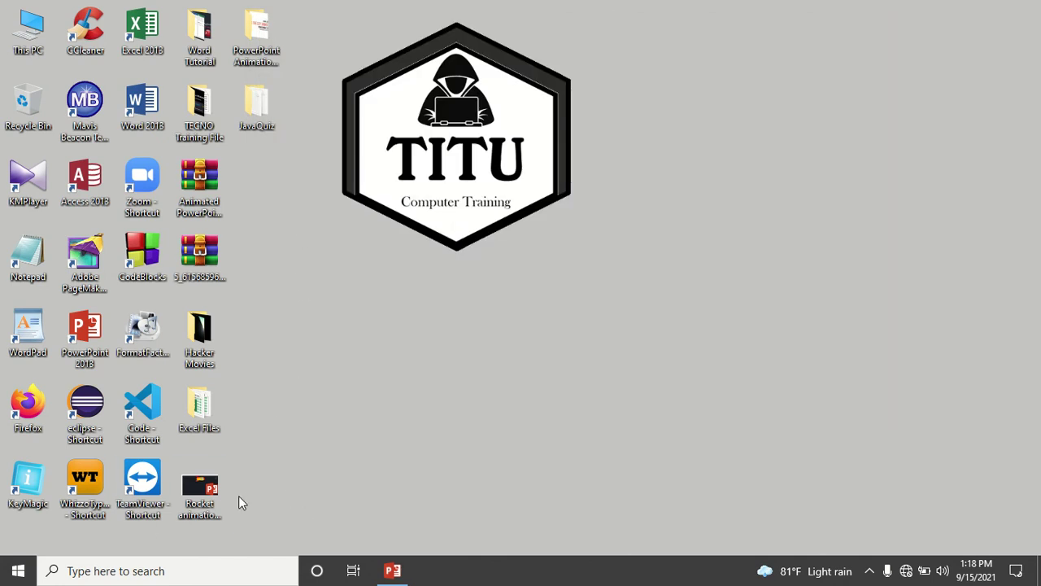
drag(242, 494, 201, 24)
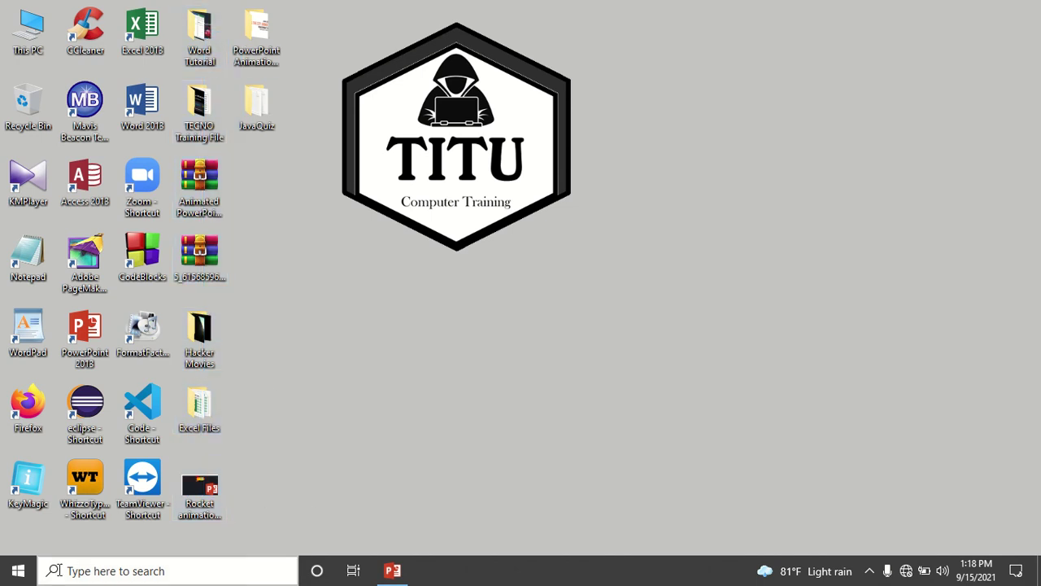
Open Control Panel from the Windows System folder of the Start menu's app list and reposition its window.
click(18, 570)
scroll(127, 371, down, 20)
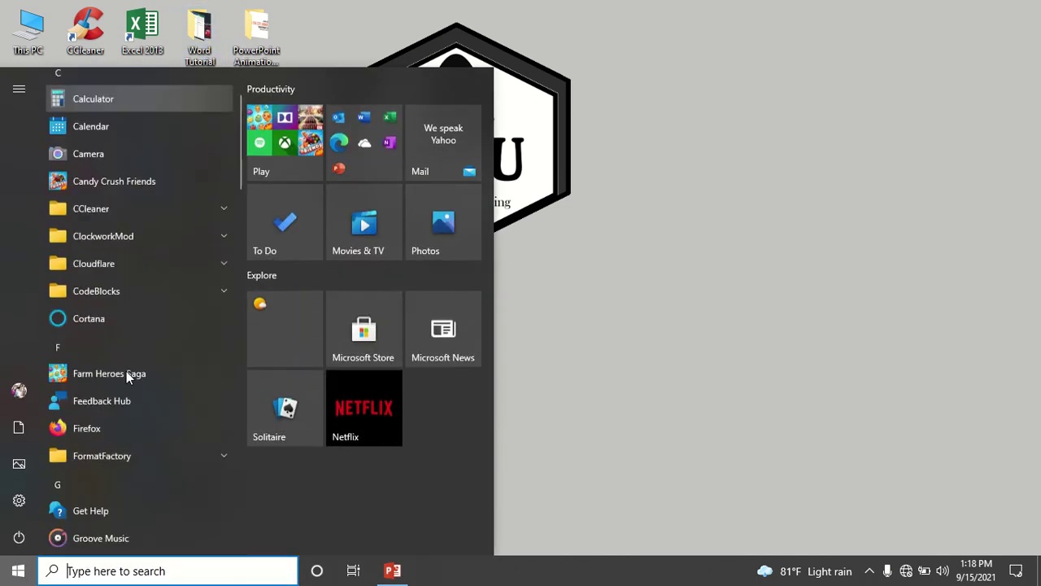
click(132, 254)
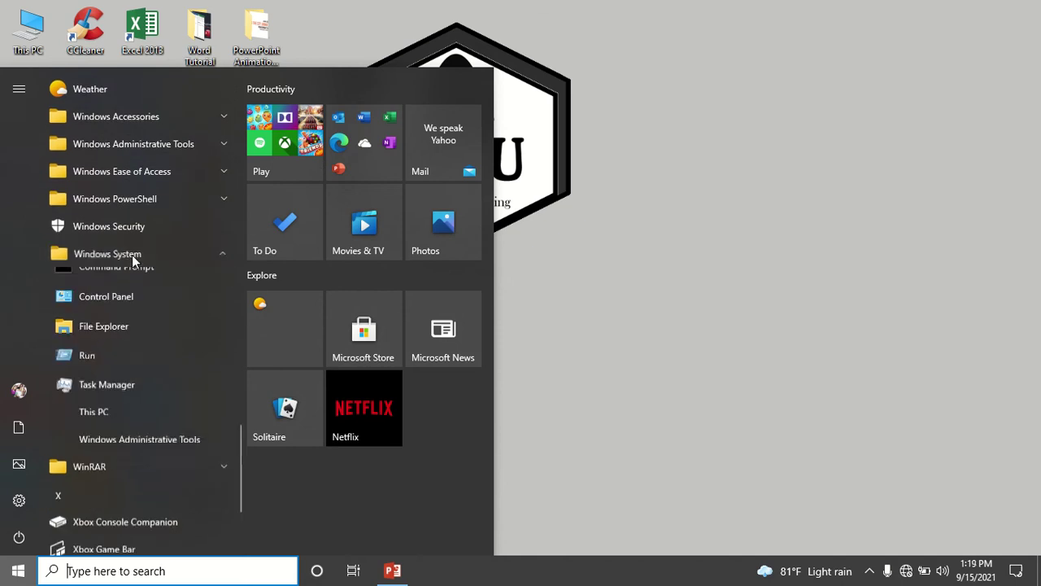
click(122, 305)
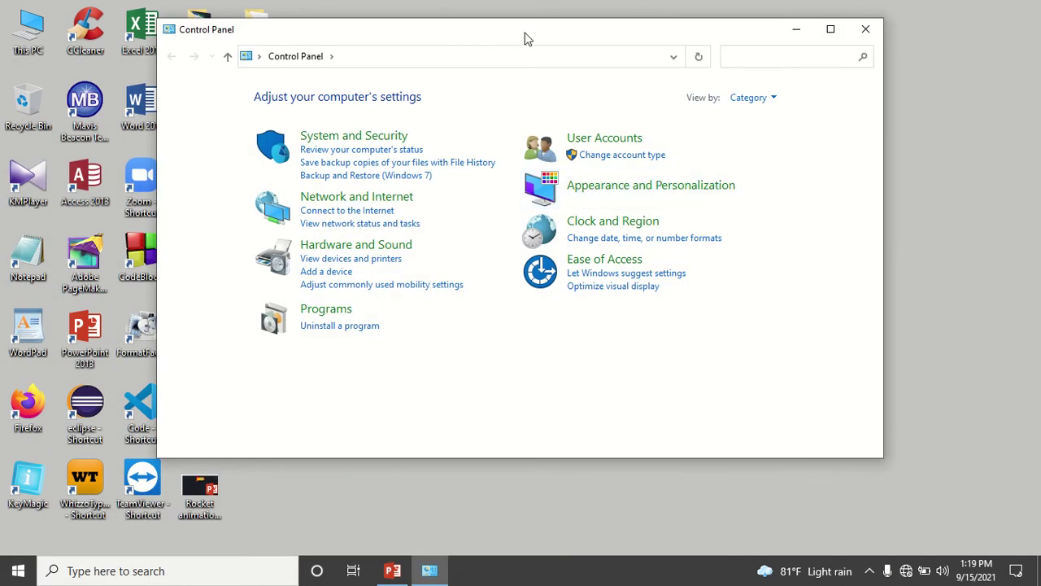
drag(525, 39, 538, 53)
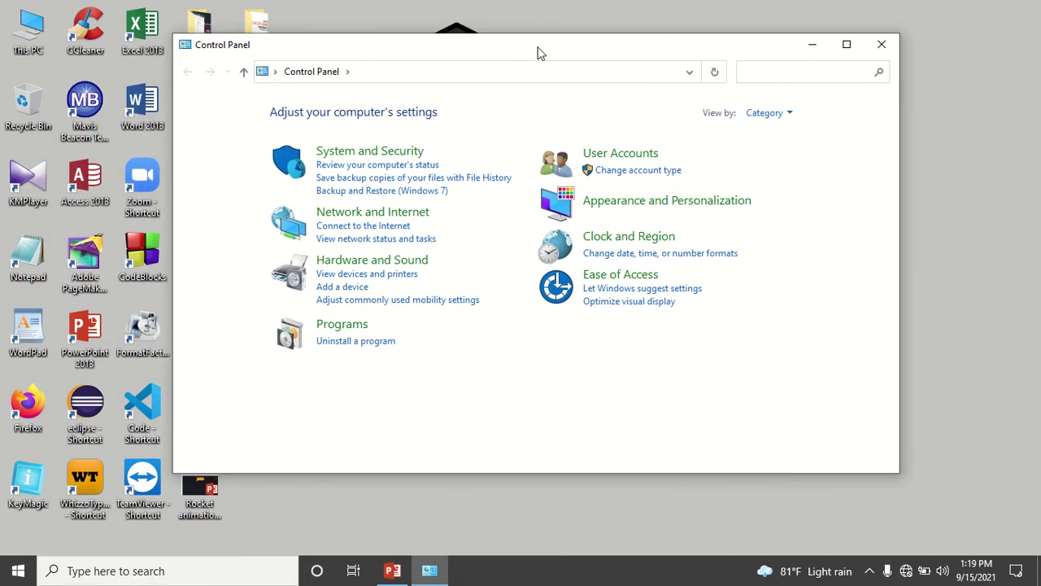
Switch the Control Panel view to Small icons, to Large icons, and back to Category.
click(757, 119)
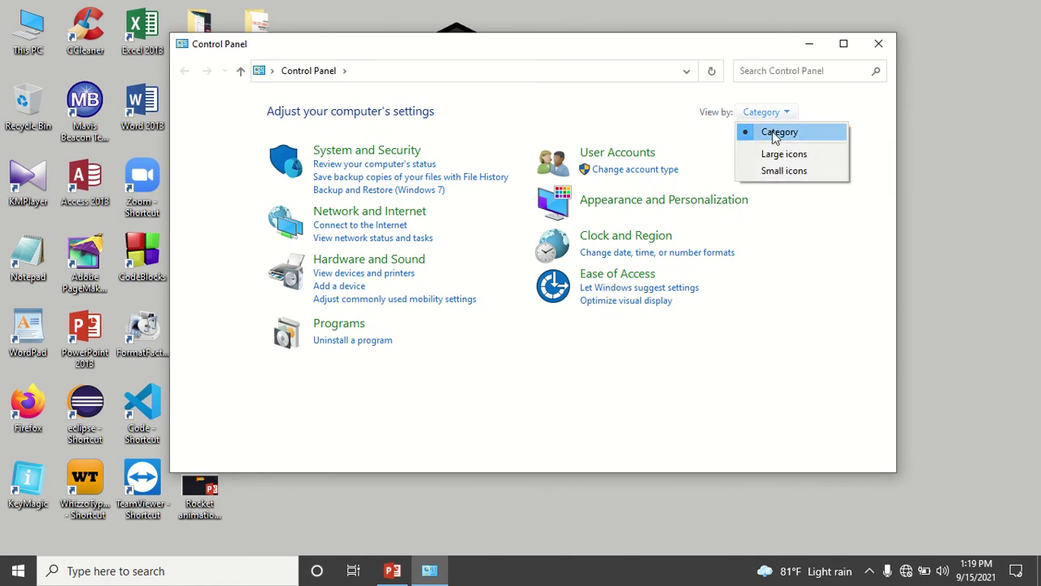
click(773, 169)
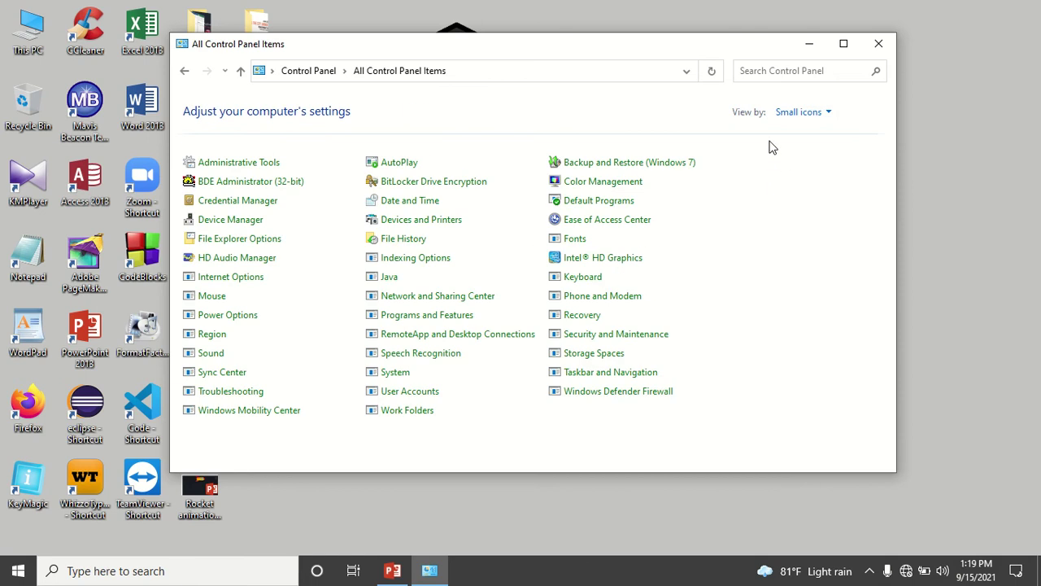
click(790, 116)
click(797, 153)
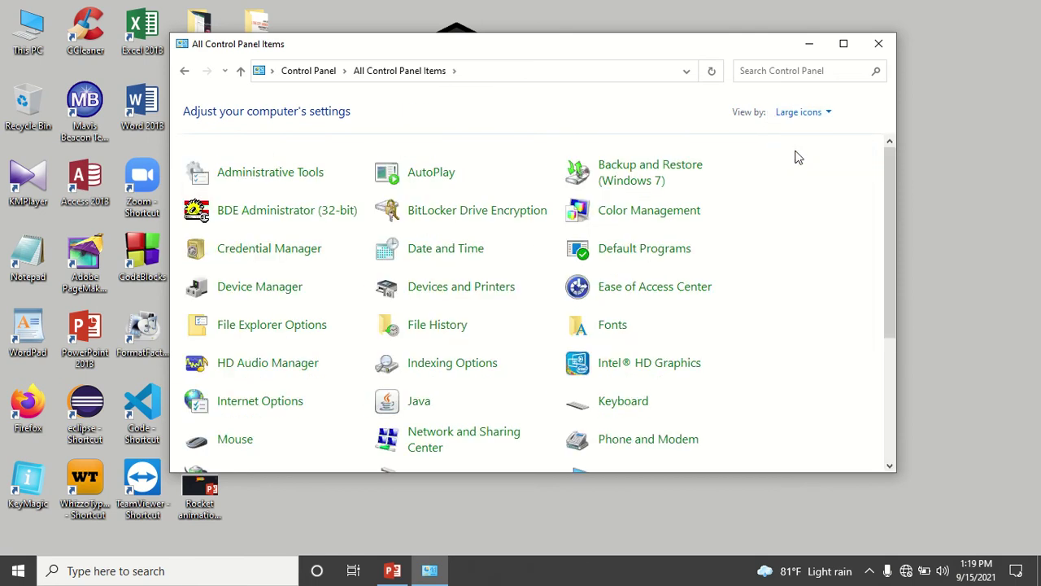
click(791, 114)
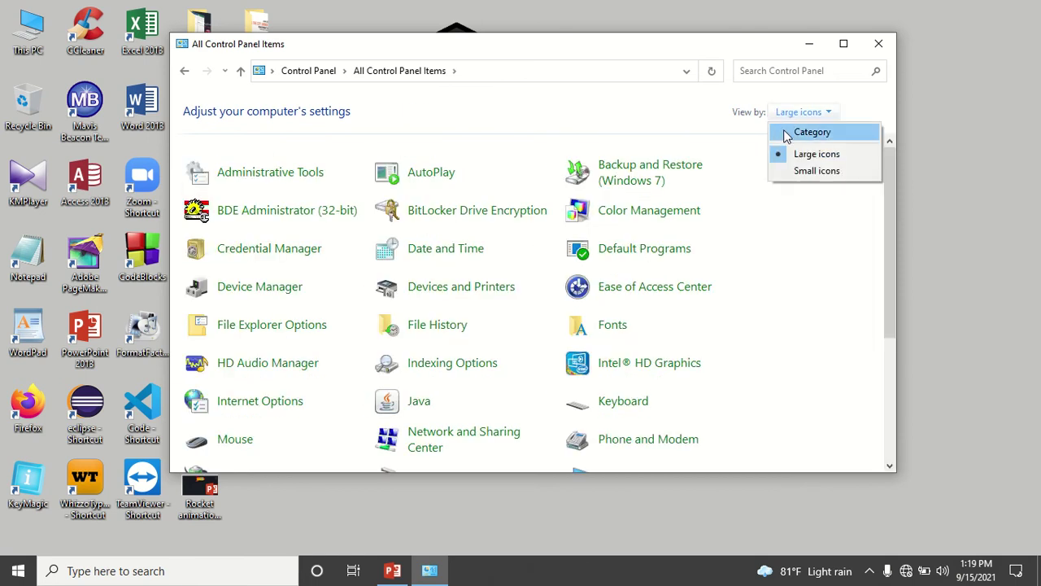
click(788, 134)
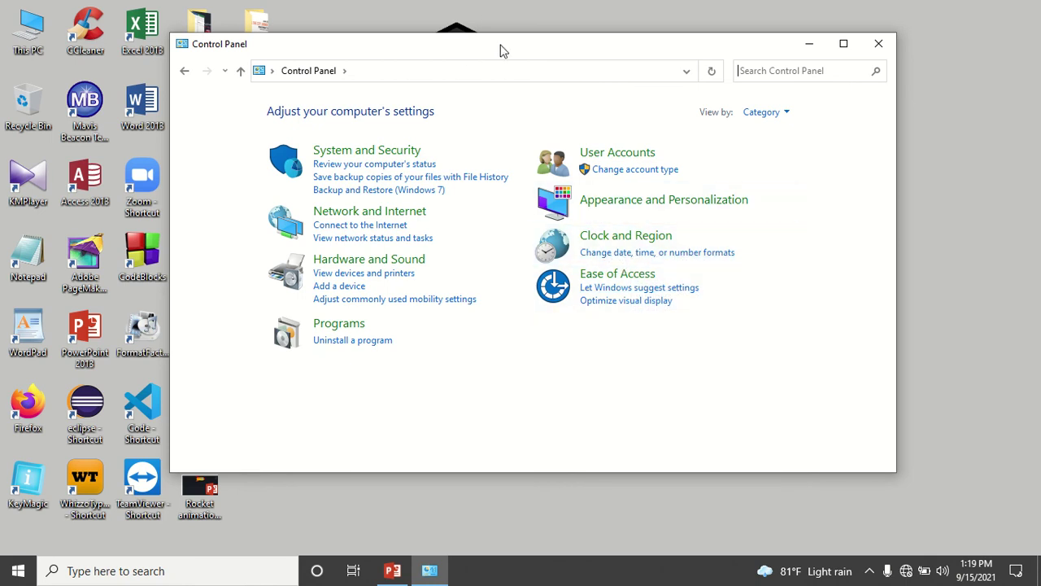
Open the date, time and number format settings under Clock and Region, and reposition the Region dialog.
drag(500, 50, 490, 37)
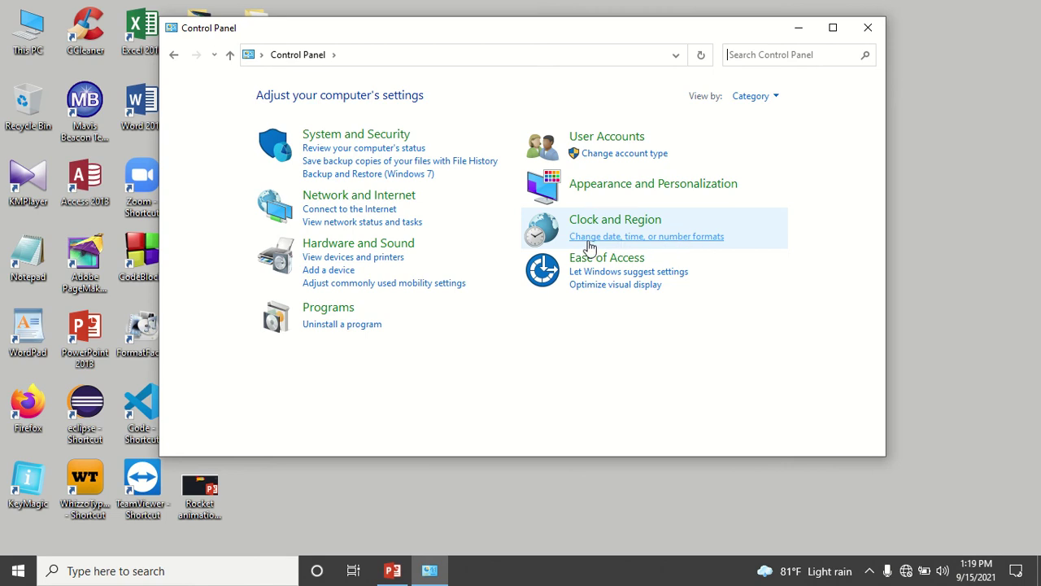
click(646, 237)
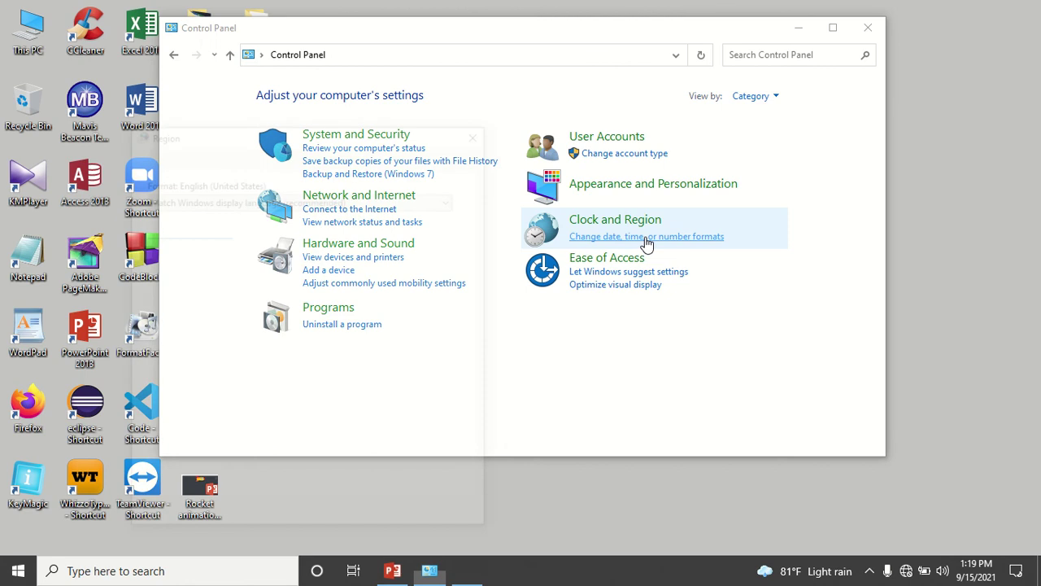
drag(348, 142, 554, 52)
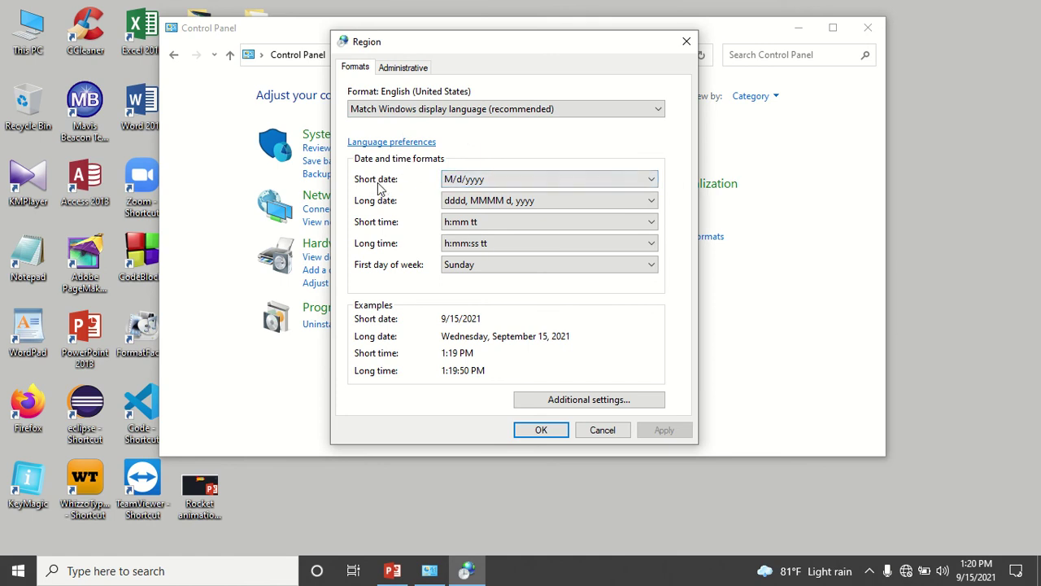
Try the short date format dd-MMM-yy and set it back to M/d/yyyy.
click(488, 184)
click(487, 182)
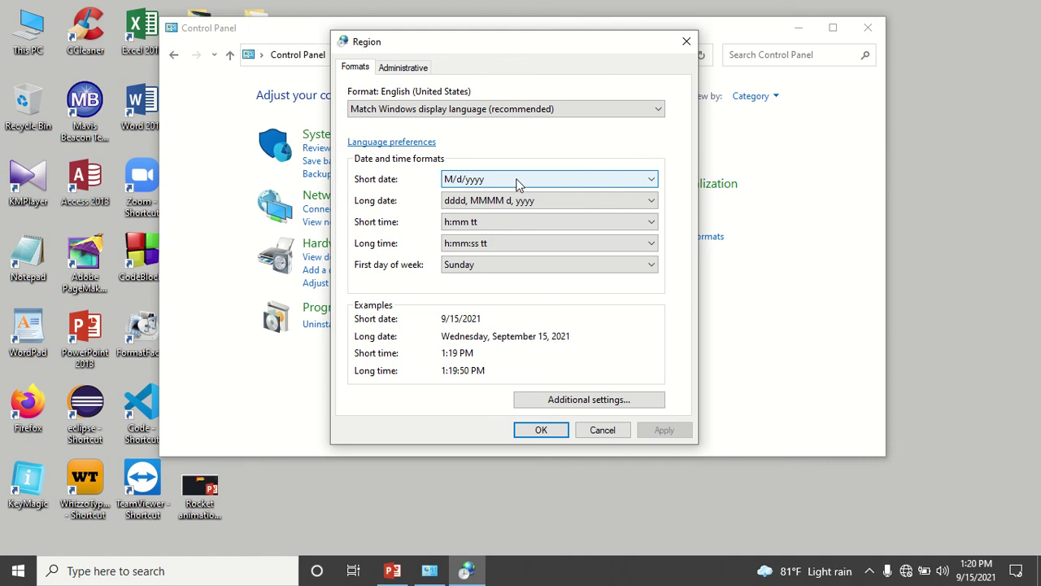
click(517, 184)
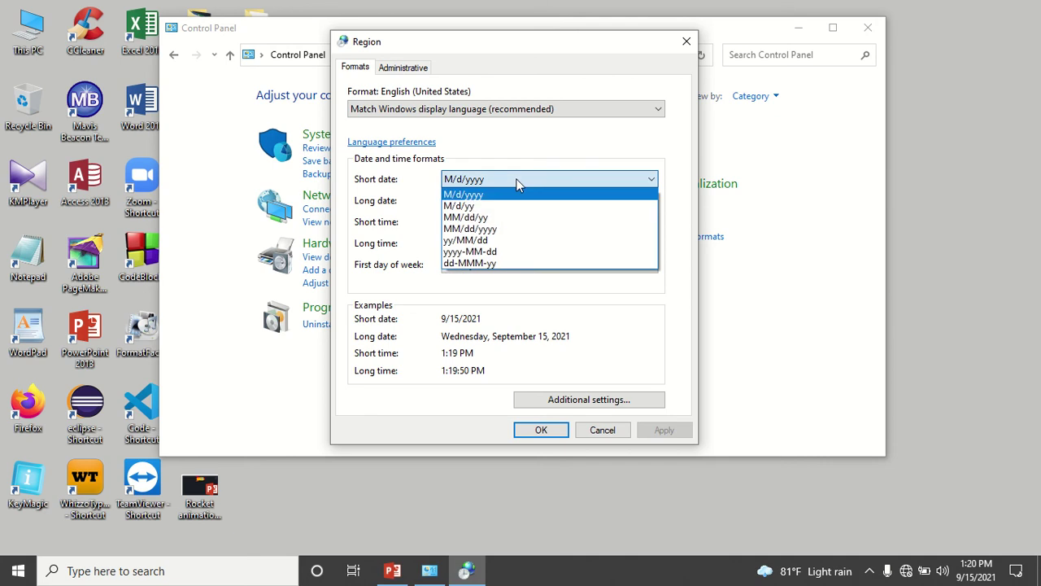
click(471, 263)
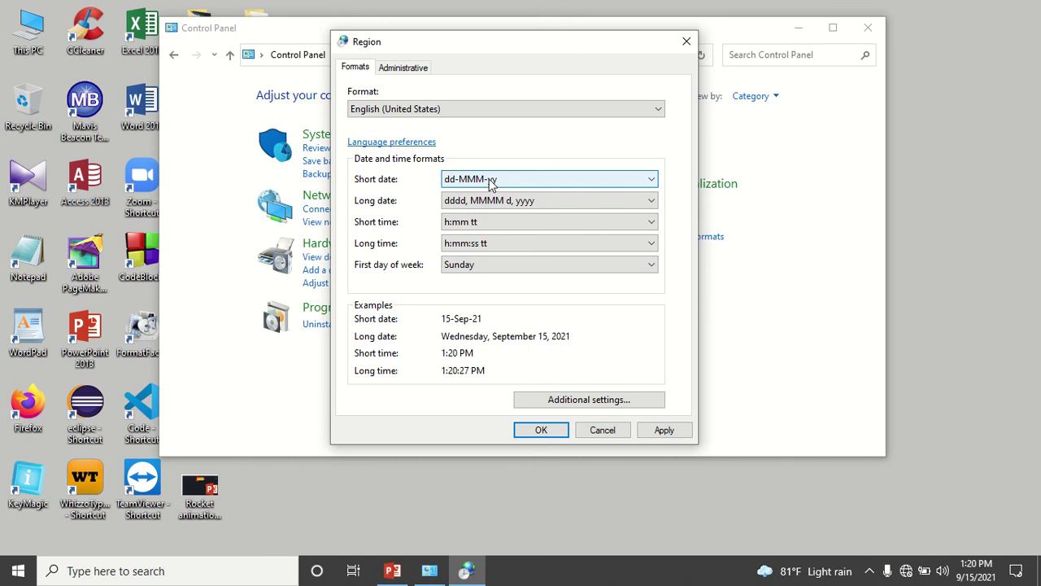
click(492, 184)
click(483, 197)
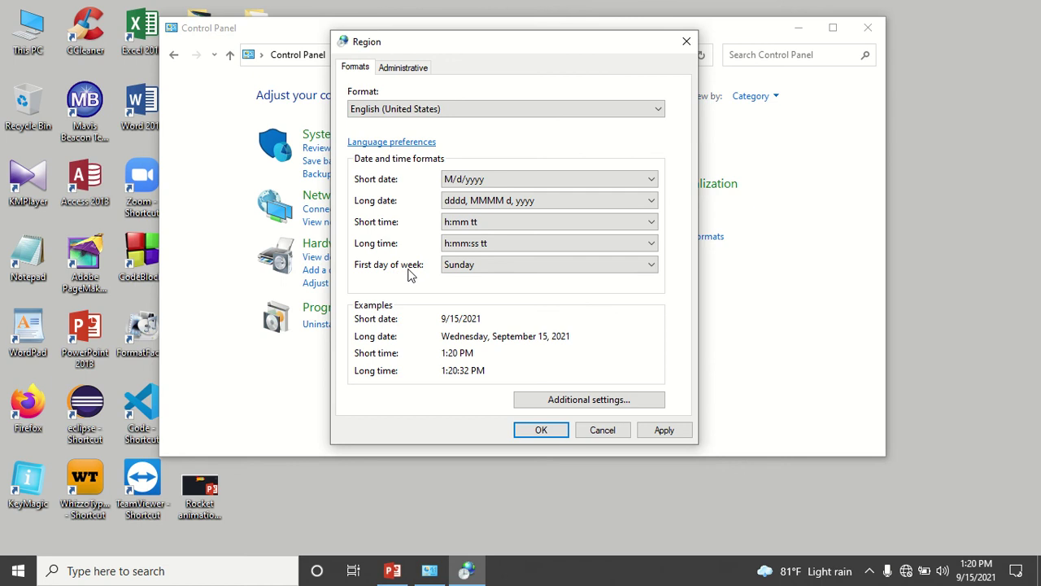
Inspect the weekday choices for the first day of the week, keeping Sunday.
click(483, 268)
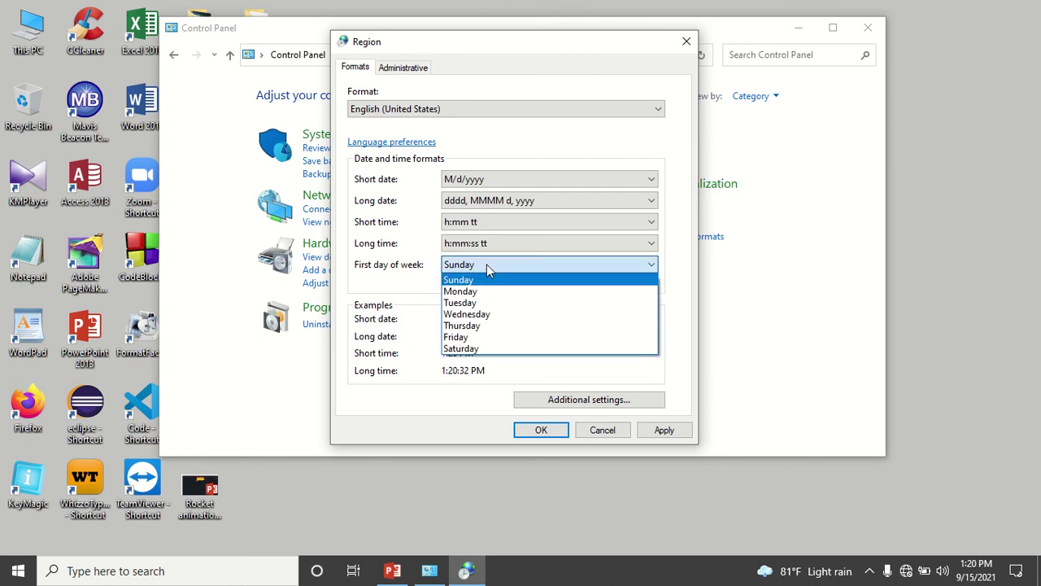
click(482, 270)
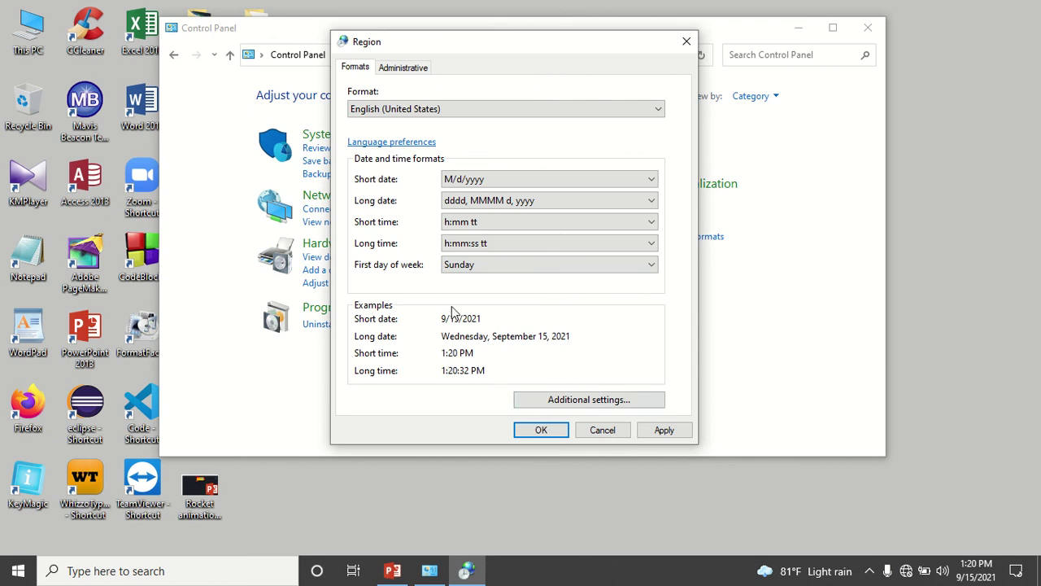
Review the Numbers, Currency, Time and Date formats in the additional settings, and cancel without changing them.
click(573, 401)
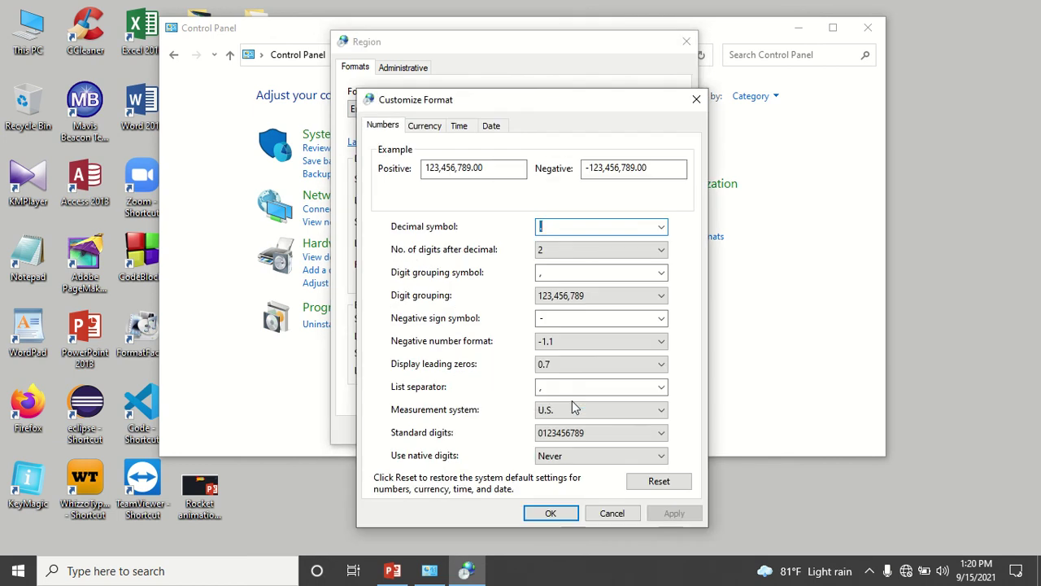
drag(549, 118, 574, 54)
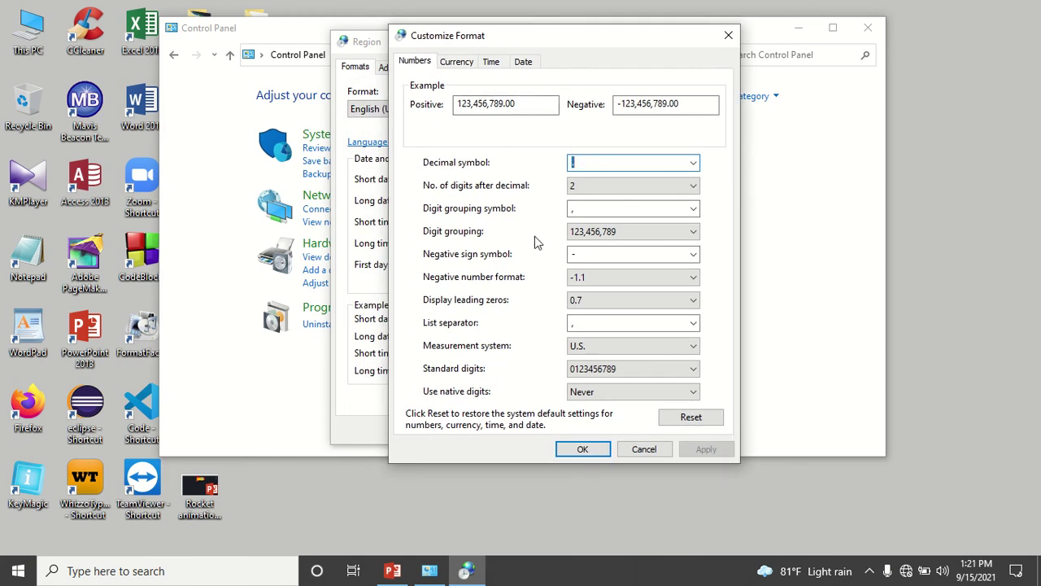
click(458, 63)
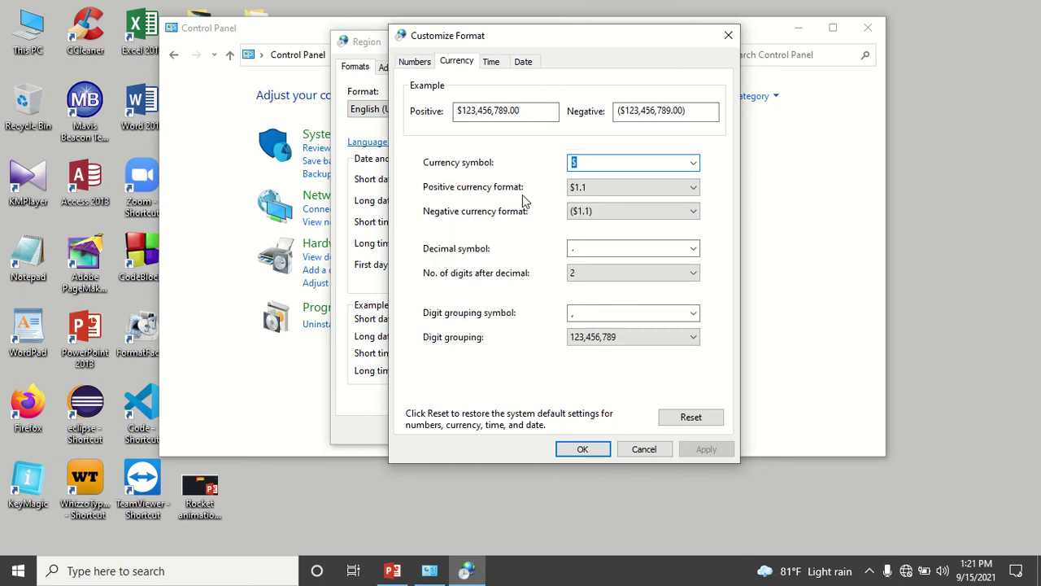
click(491, 62)
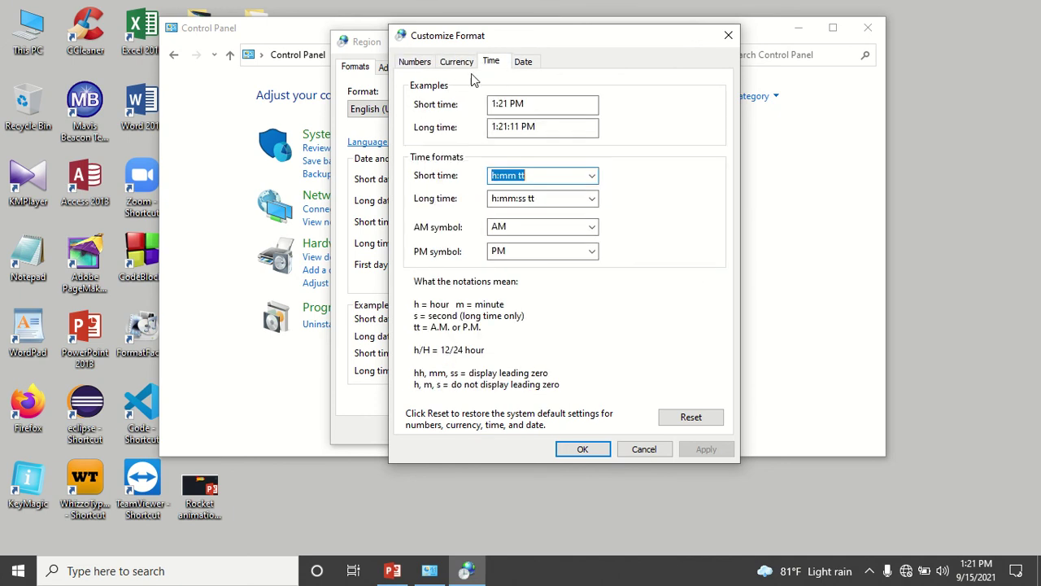
click(521, 64)
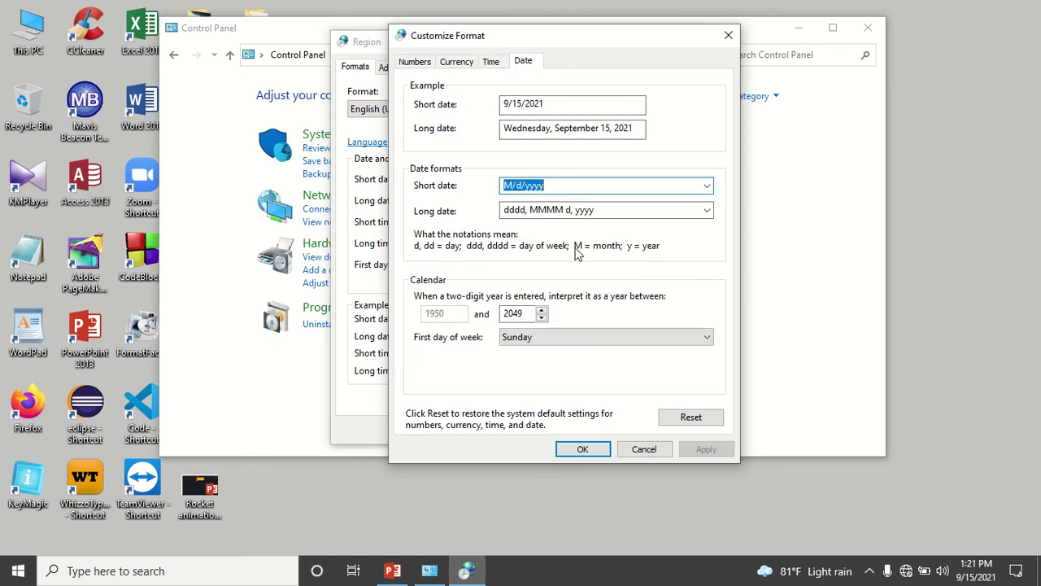
click(652, 453)
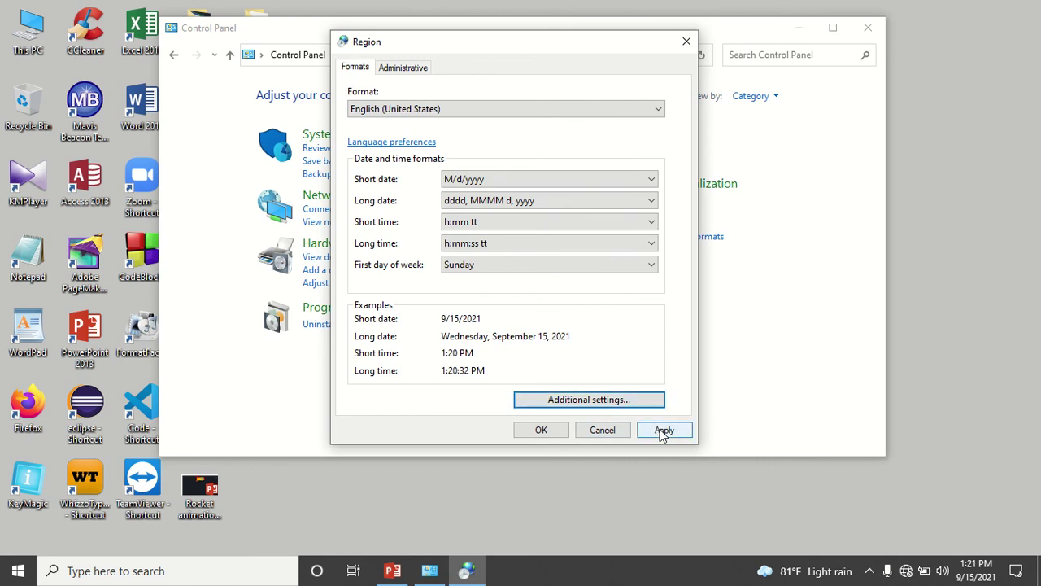
Review the Region dialog's Administrative settings, return to Formats, and confirm the dialog.
click(410, 72)
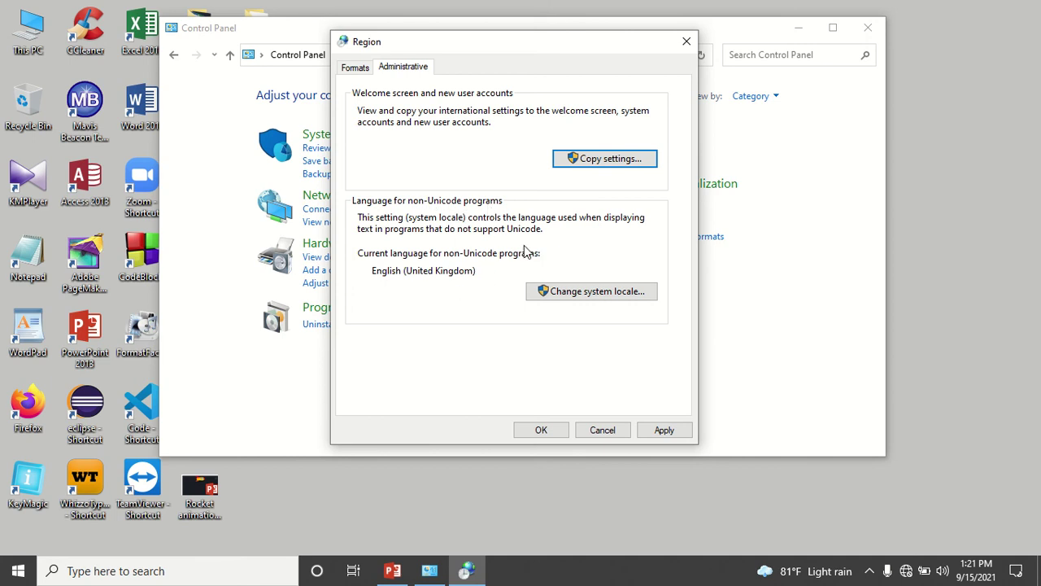
click(356, 67)
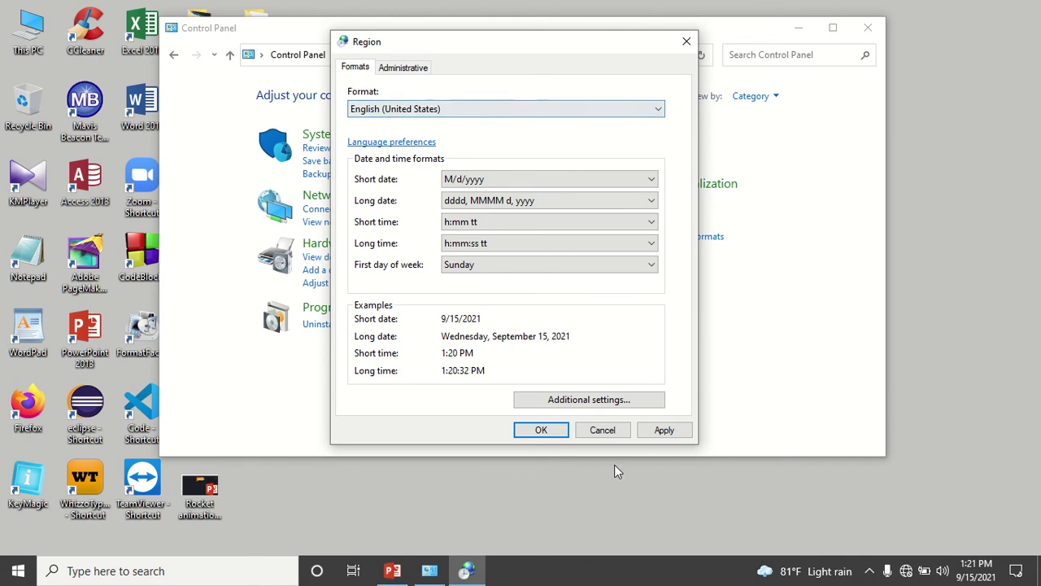
click(543, 431)
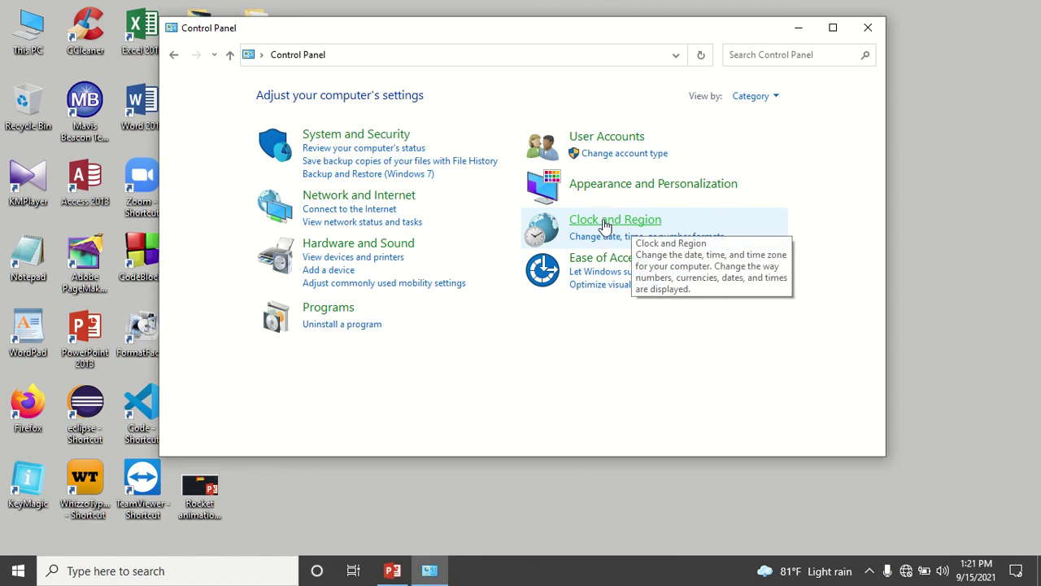
Open Date and Time from the Clock and Region category and show its Additional Clocks settings.
click(604, 222)
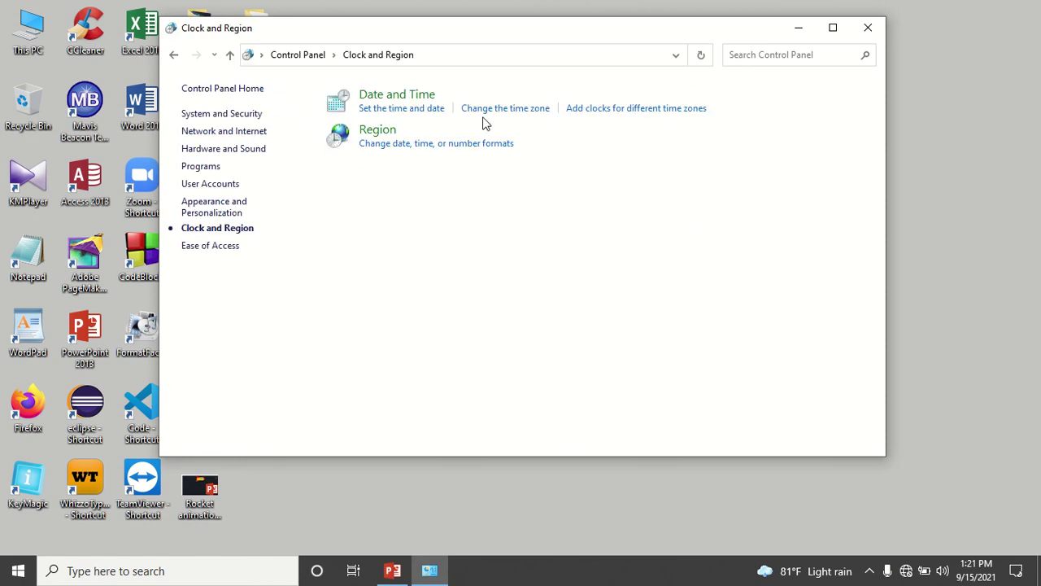
drag(472, 36, 474, 35)
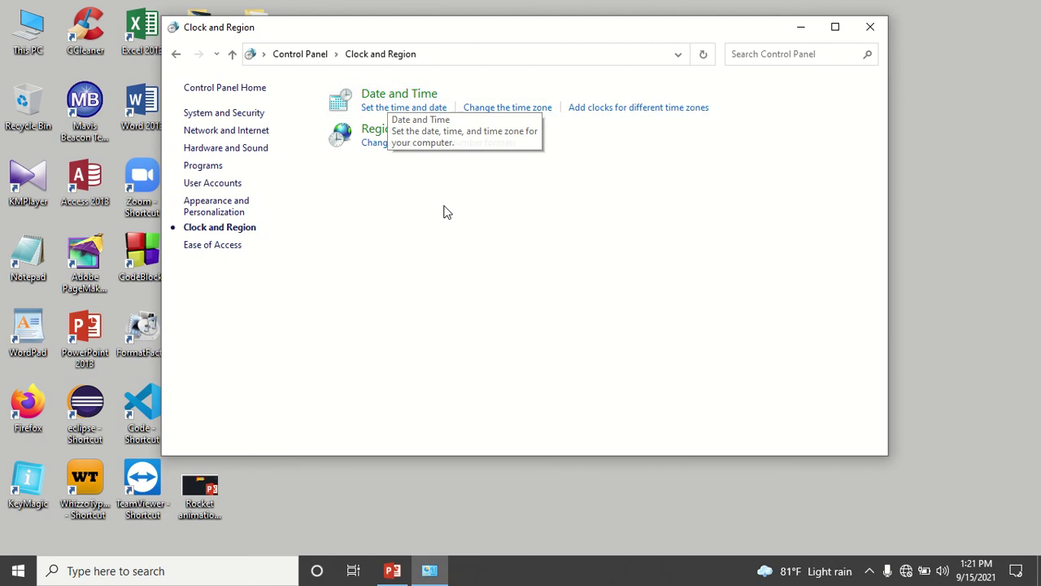
click(401, 99)
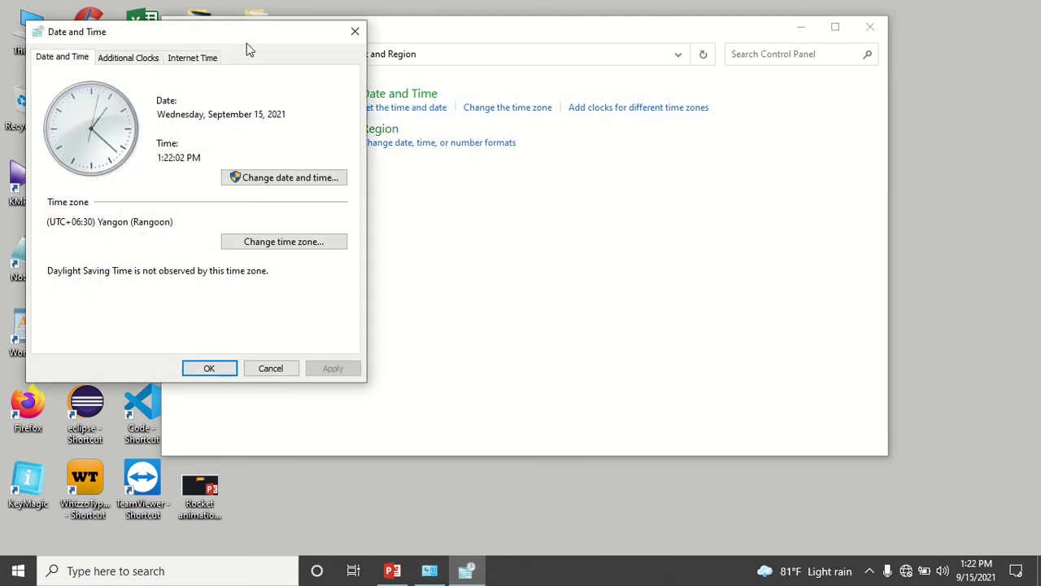
drag(326, 31, 349, 37)
drag(273, 42, 558, 58)
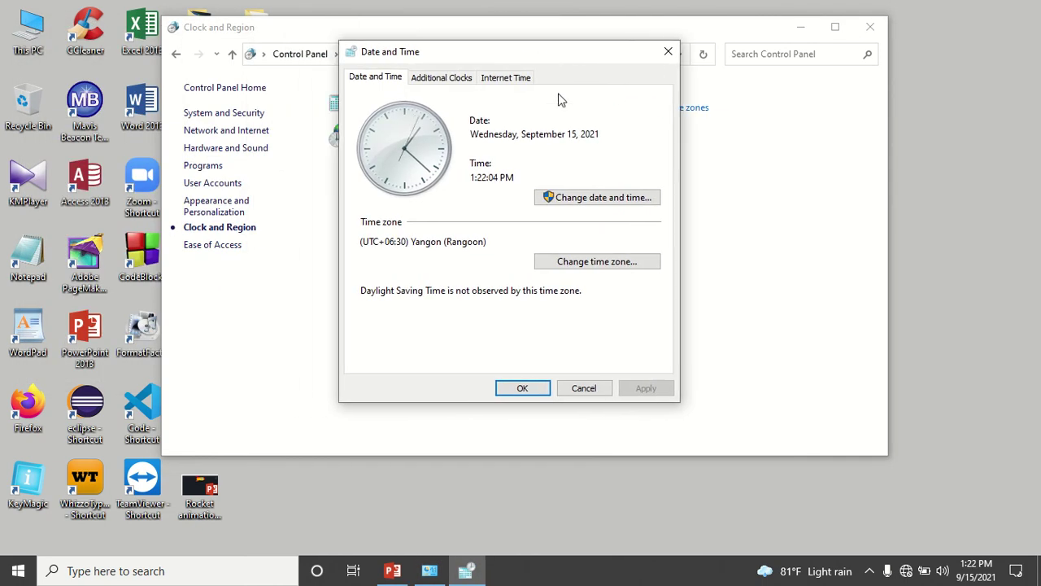
click(446, 81)
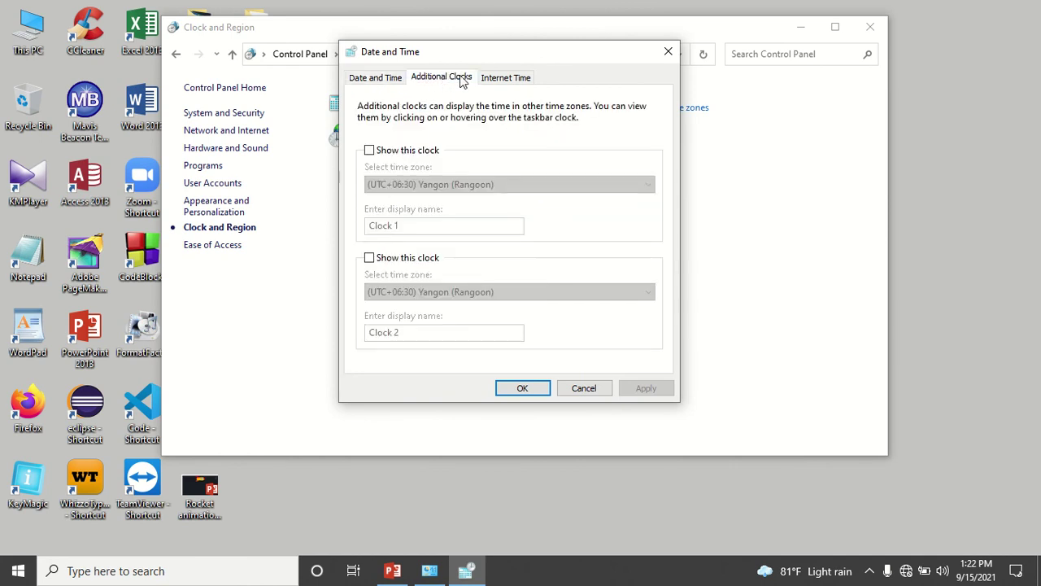
Review the Internet Time and Additional Clocks settings, return to Date and Time, and highlight the displayed date and time.
click(502, 85)
click(447, 82)
click(377, 84)
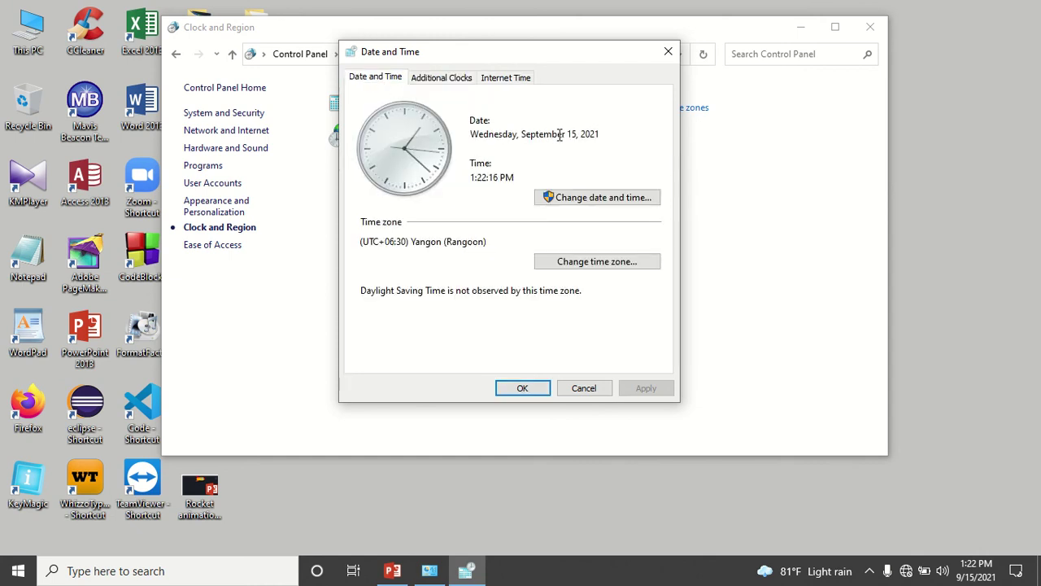
drag(549, 135, 468, 126)
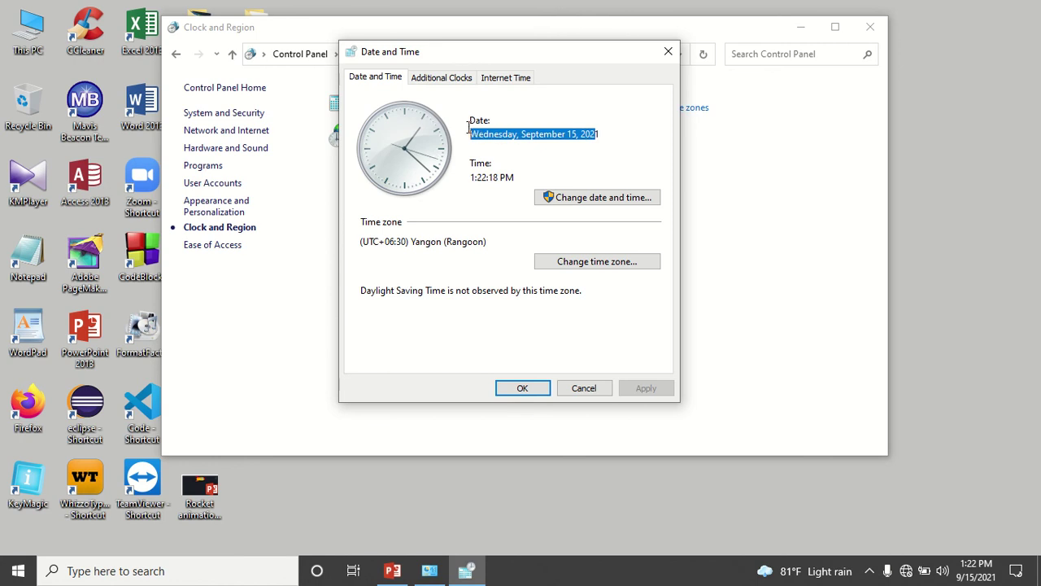
drag(514, 176, 470, 177)
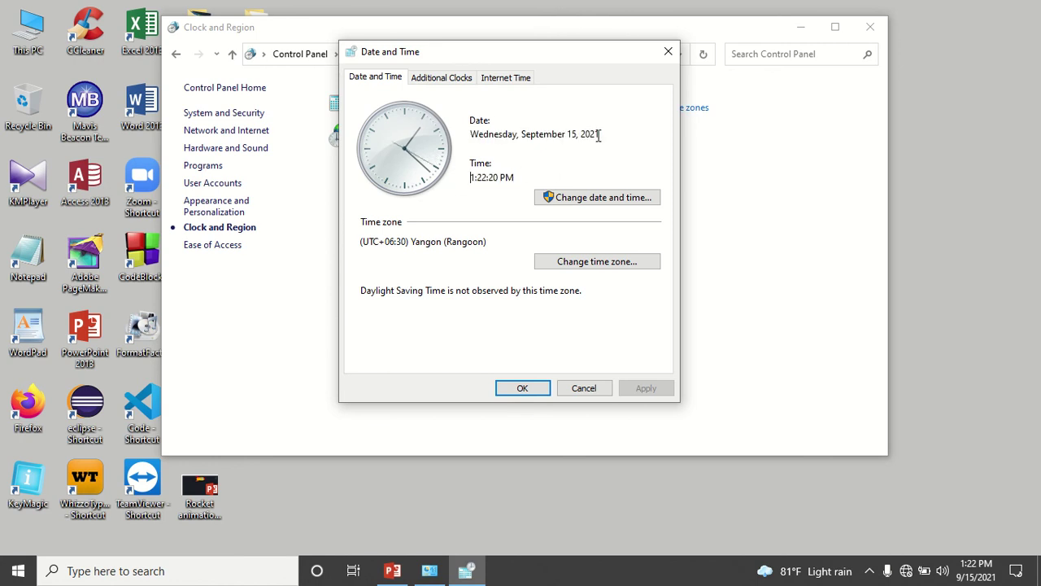
drag(599, 134, 468, 143)
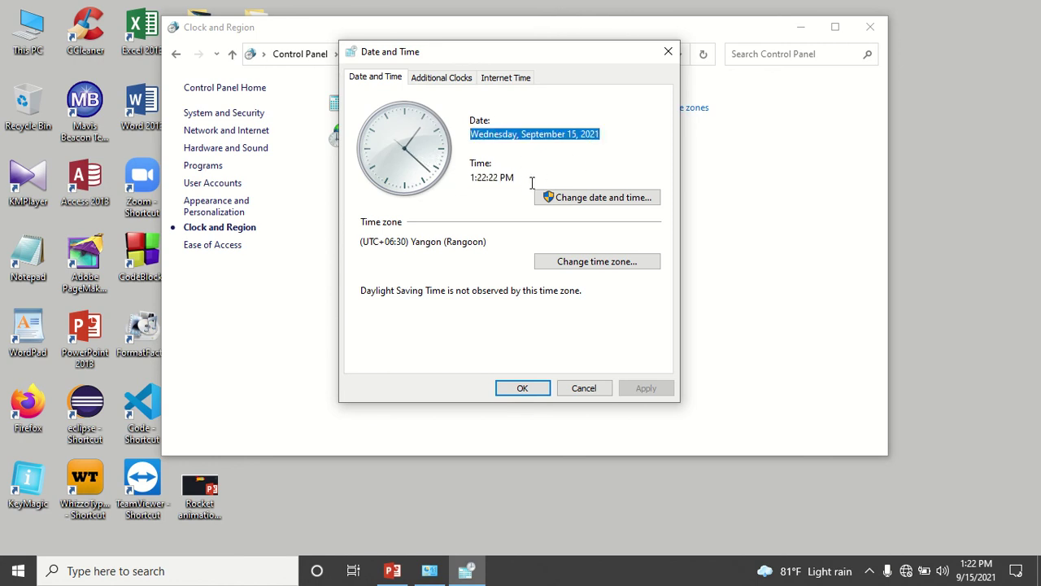
Review the month calendar, time field and linked Region calendar formats in the date and time settings, and cancel without changing them.
click(592, 202)
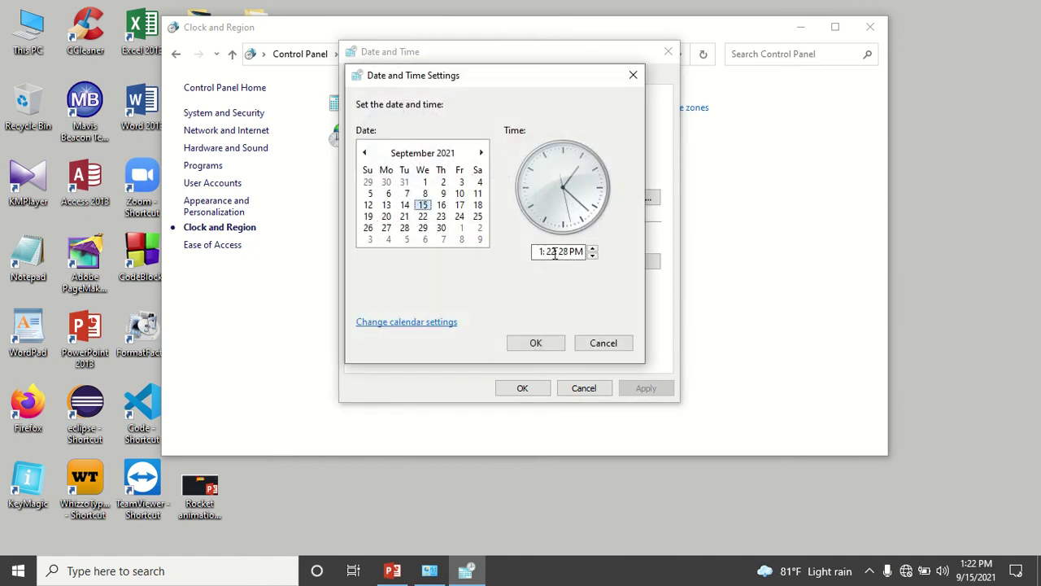
click(540, 253)
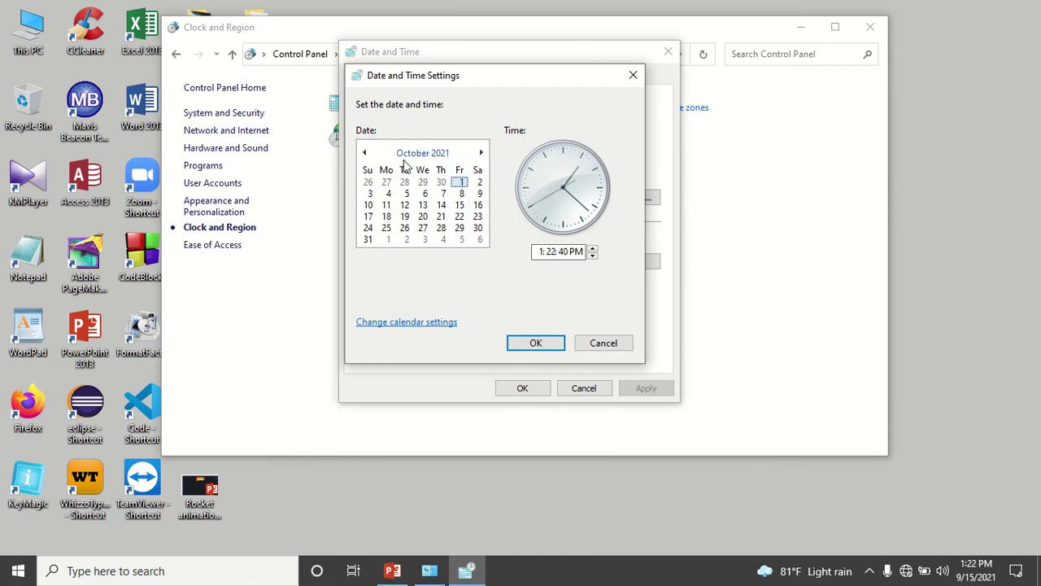
click(364, 153)
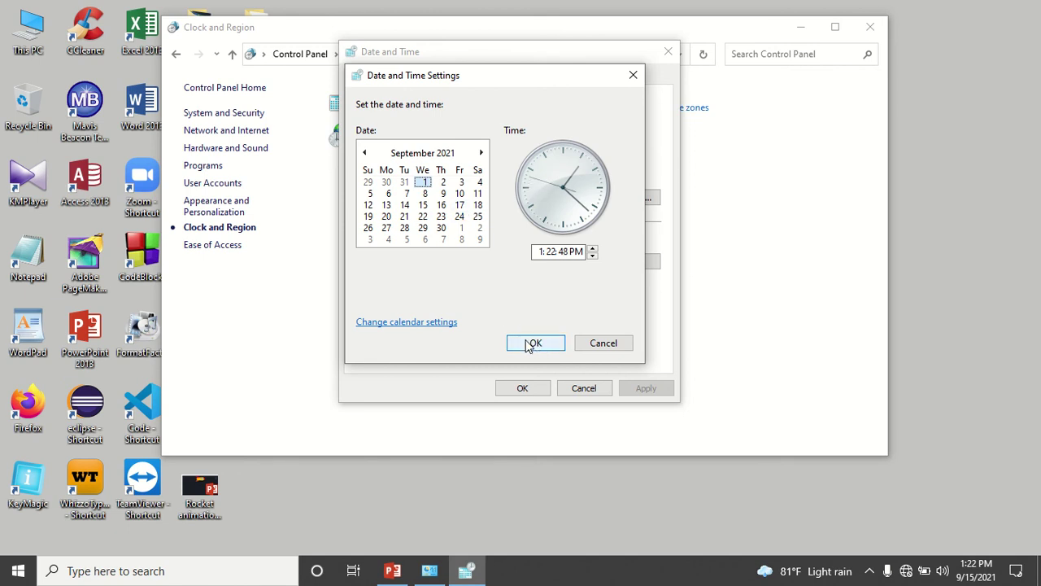
click(407, 324)
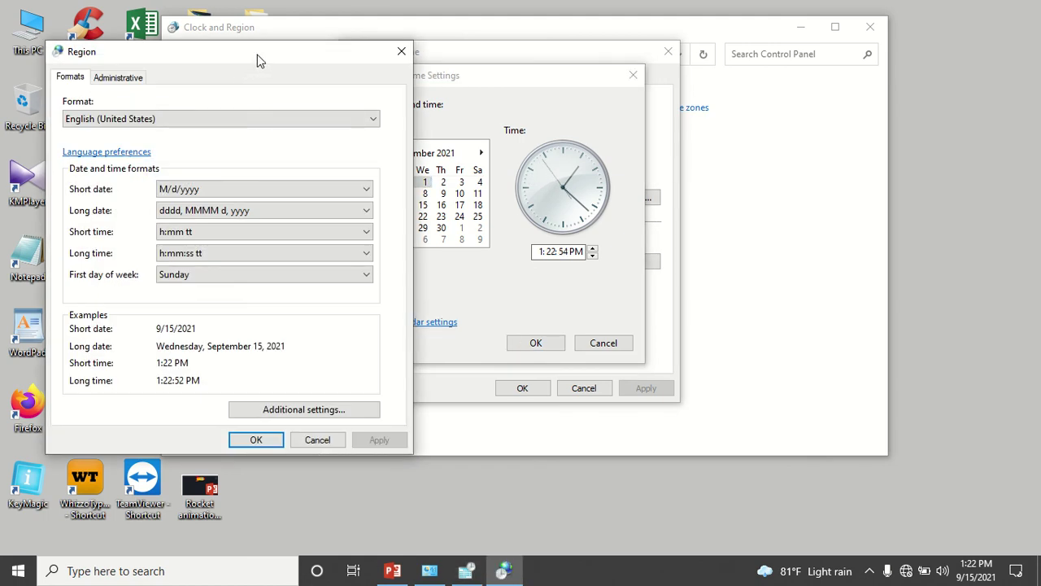
drag(257, 55, 354, 41)
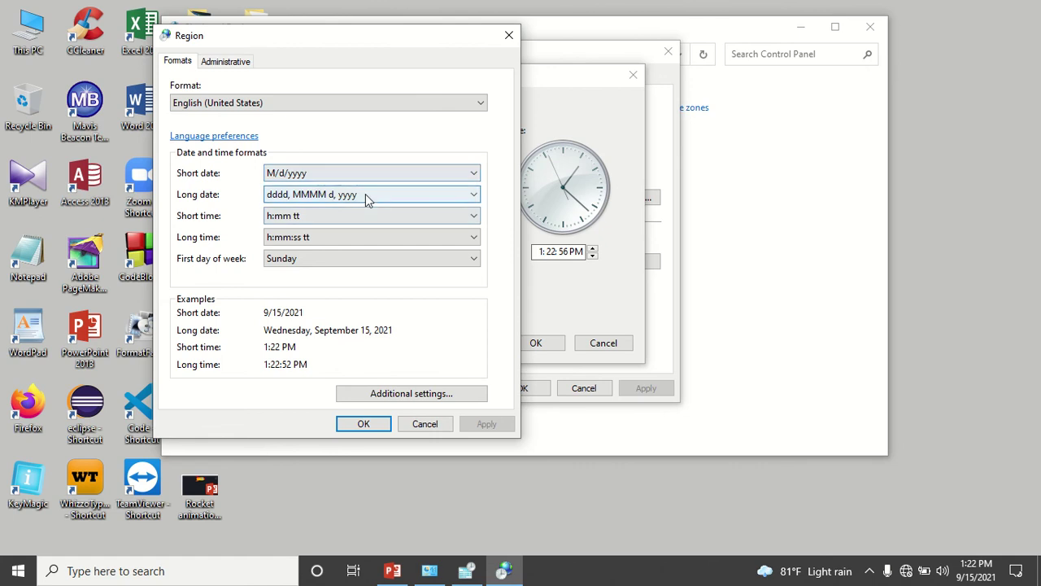
click(504, 37)
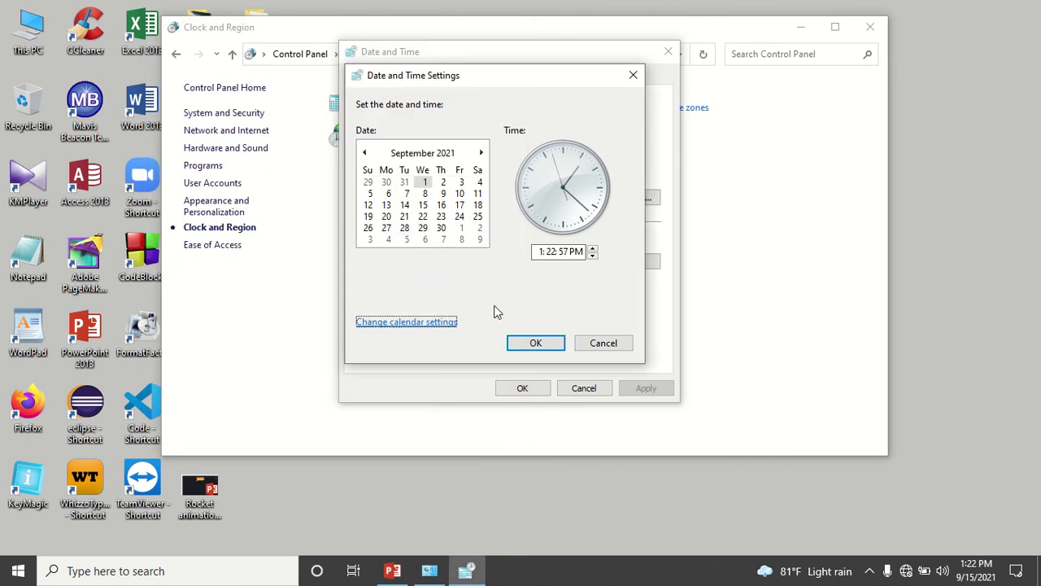
click(600, 343)
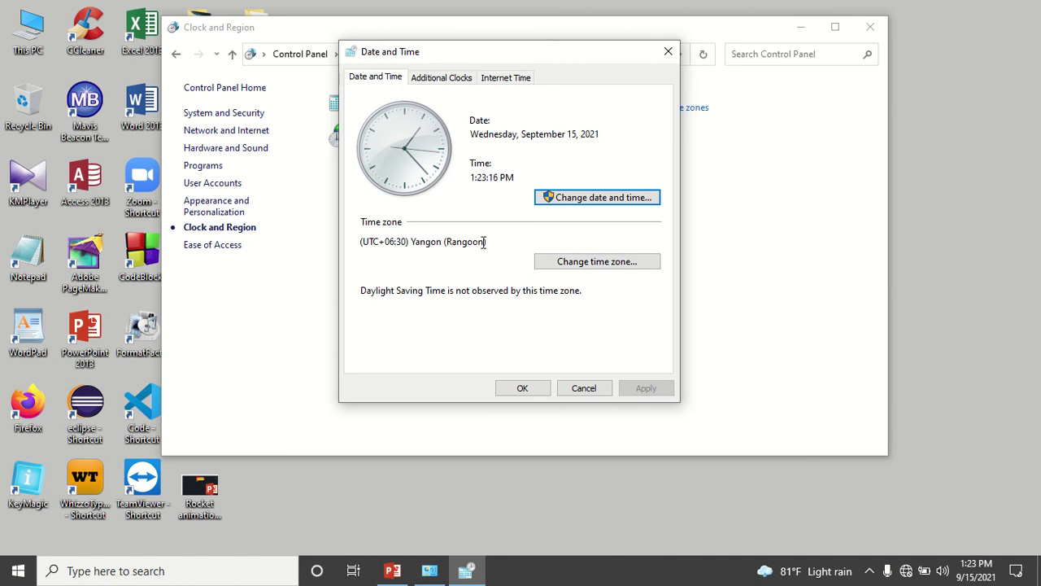
Highlight the current time zone, open its settings, choose (UTC+06:30) Yangon (Rangoon) from the list and confirm.
drag(486, 242, 361, 241)
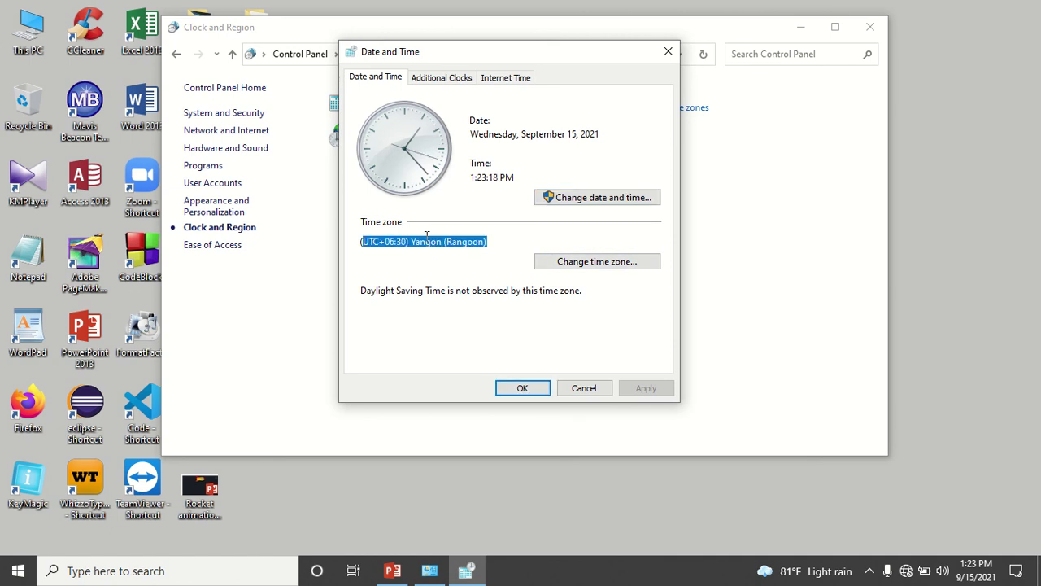
click(484, 245)
key(ctrl+a)
click(575, 266)
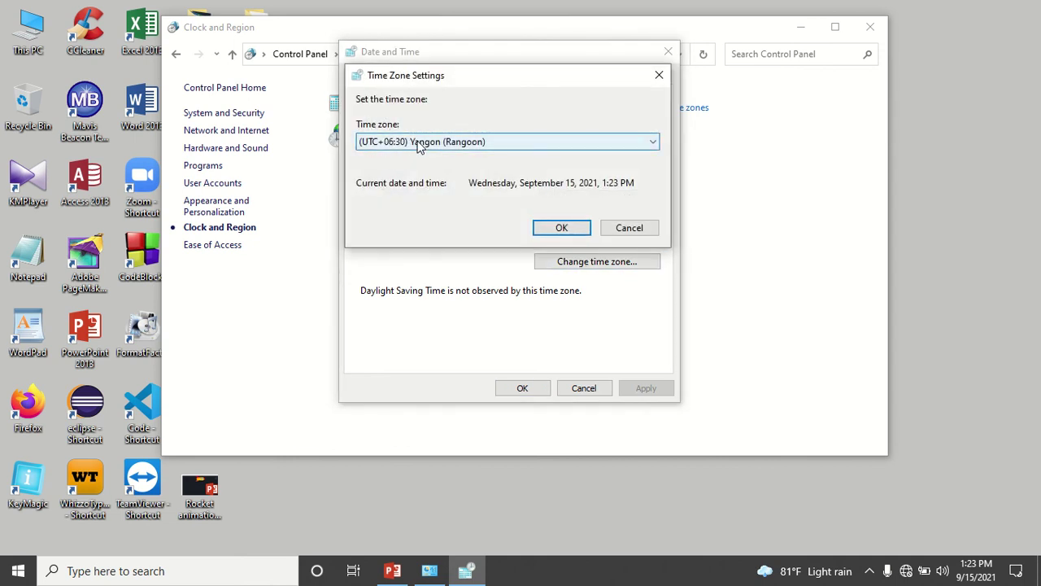
click(477, 144)
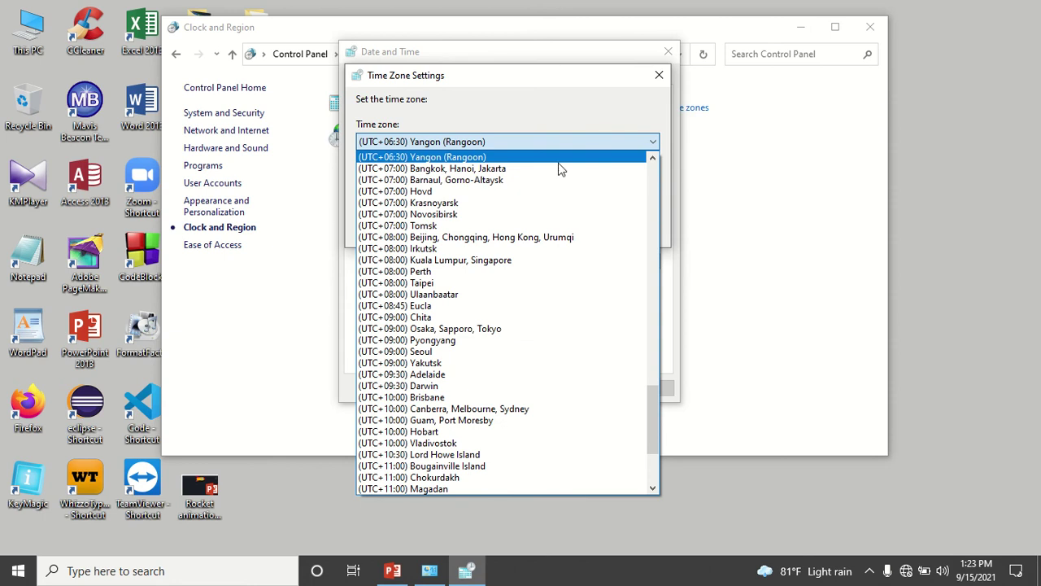
click(470, 157)
click(555, 226)
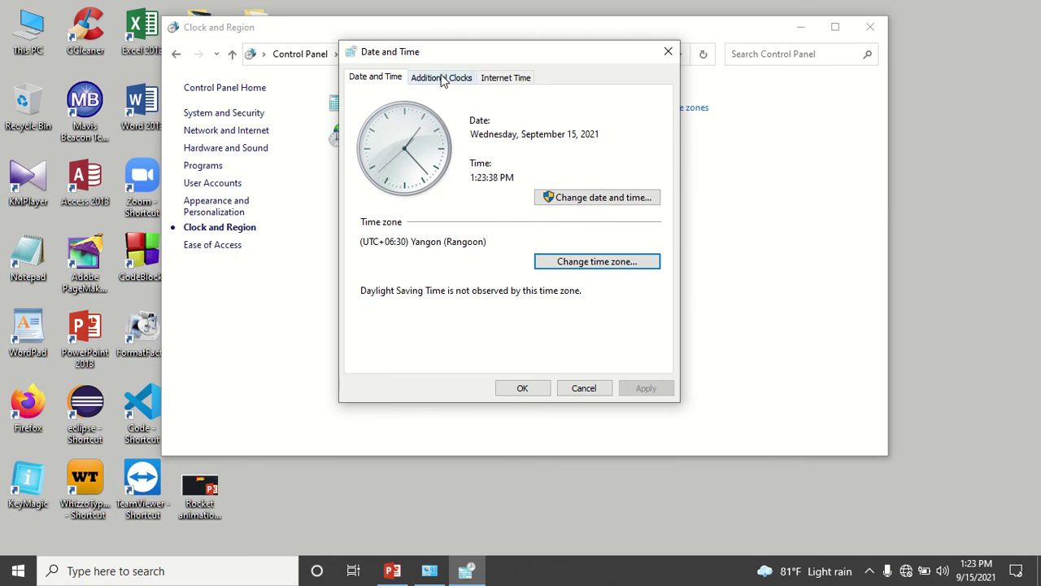
Enable both additional clocks and inspect the time zone choices for the second one without selecting another.
click(443, 79)
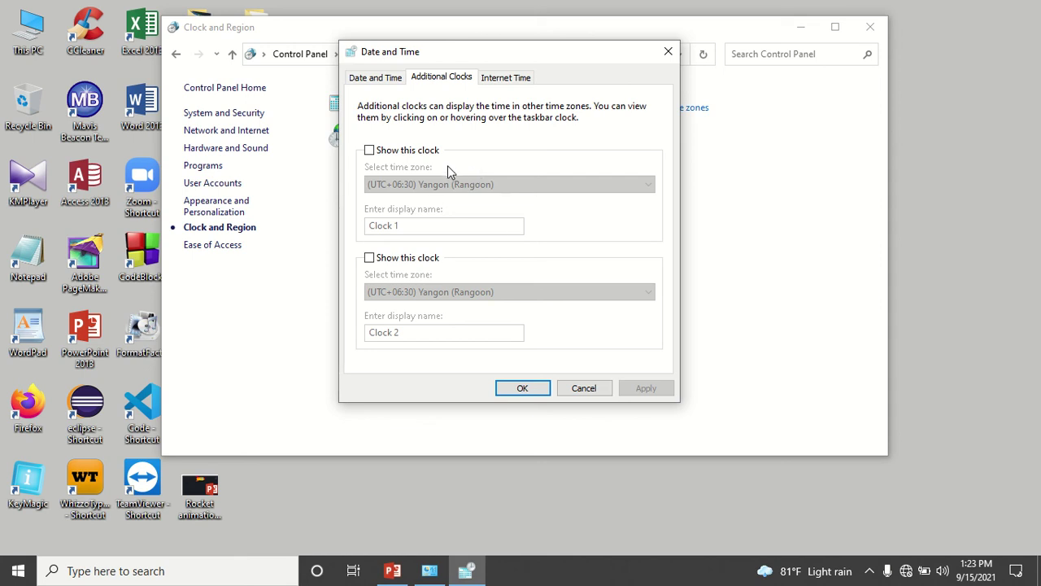
click(371, 153)
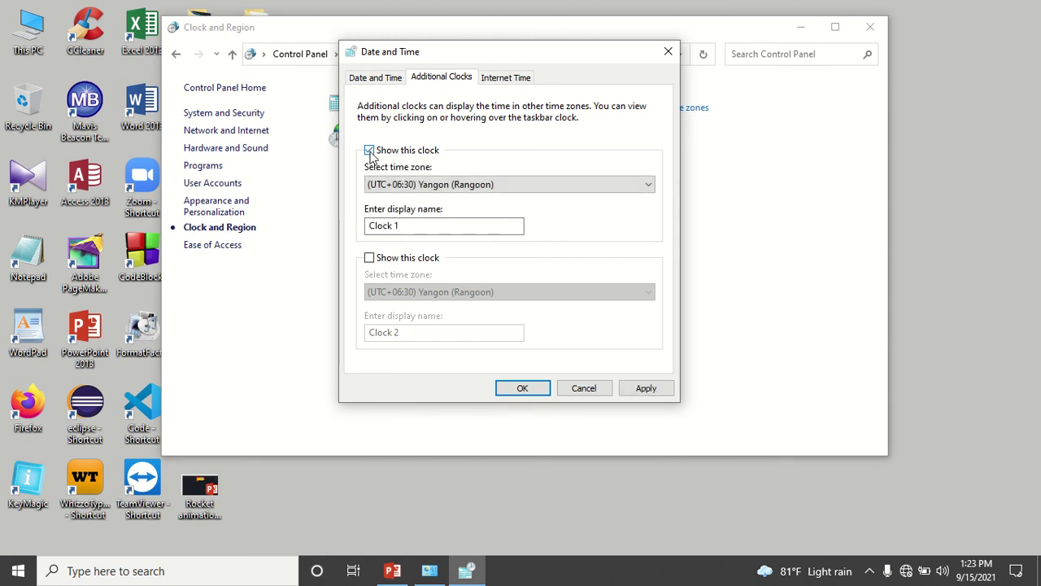
click(370, 152)
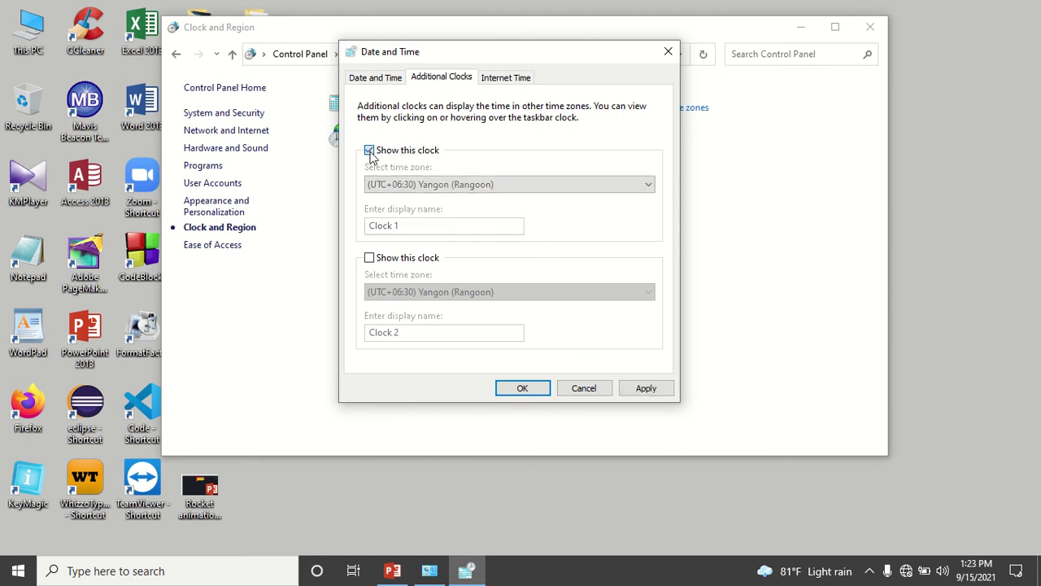
click(370, 259)
click(370, 150)
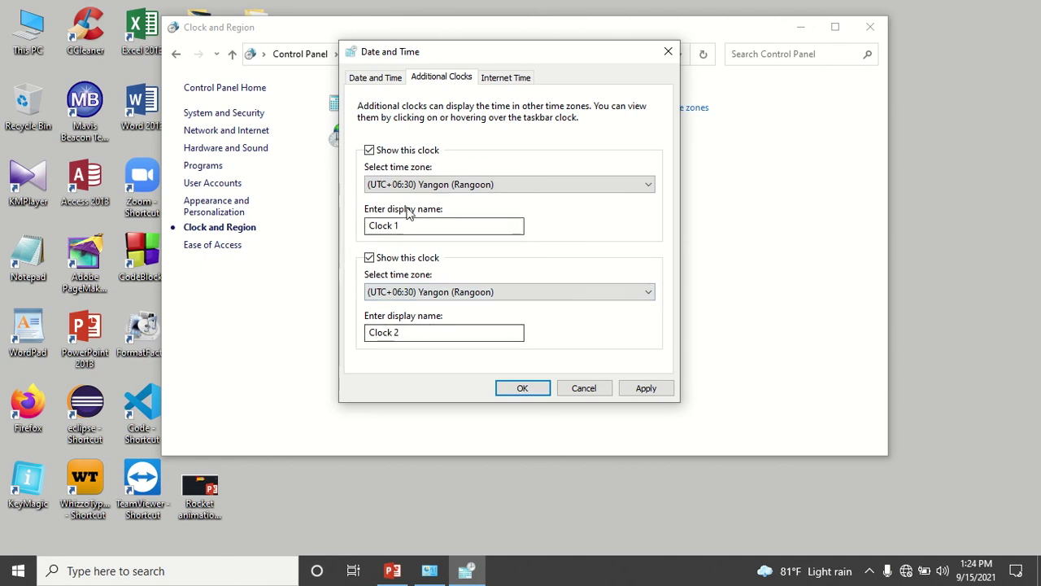
click(488, 292)
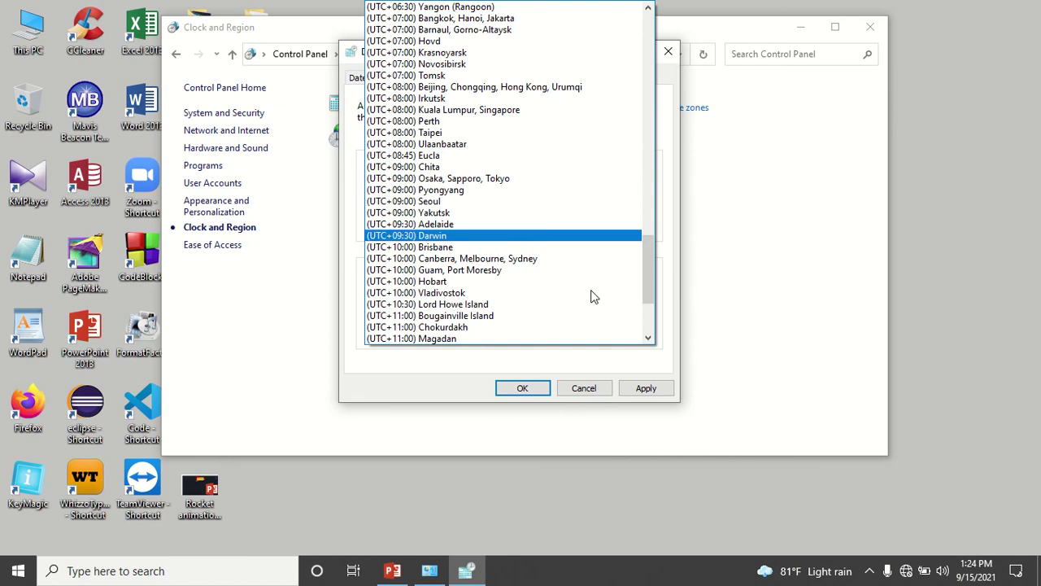
click(590, 389)
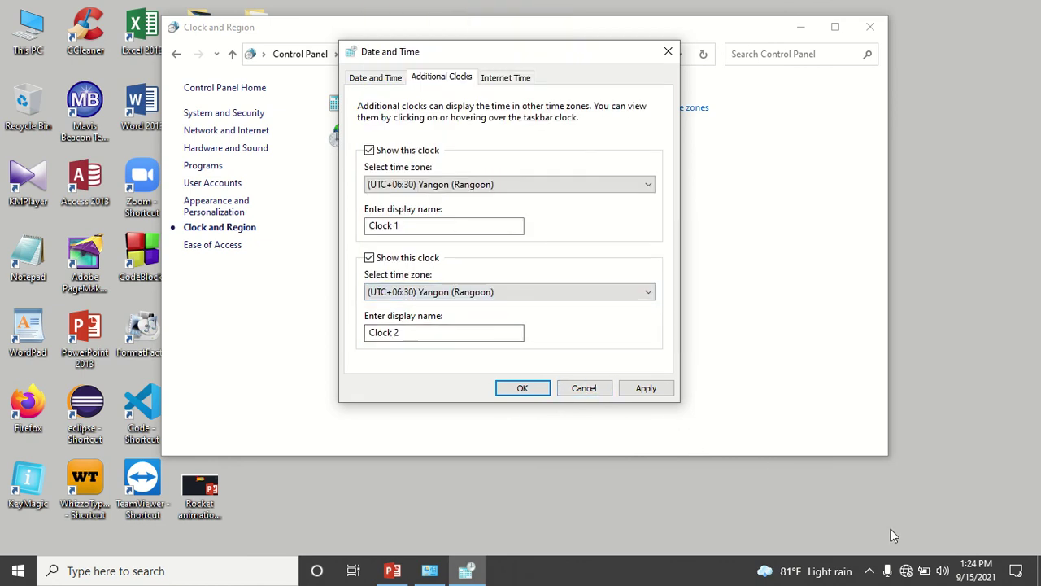
Check the taskbar clock's calendar flyout for the extra clocks, and disable both additional clocks.
click(981, 571)
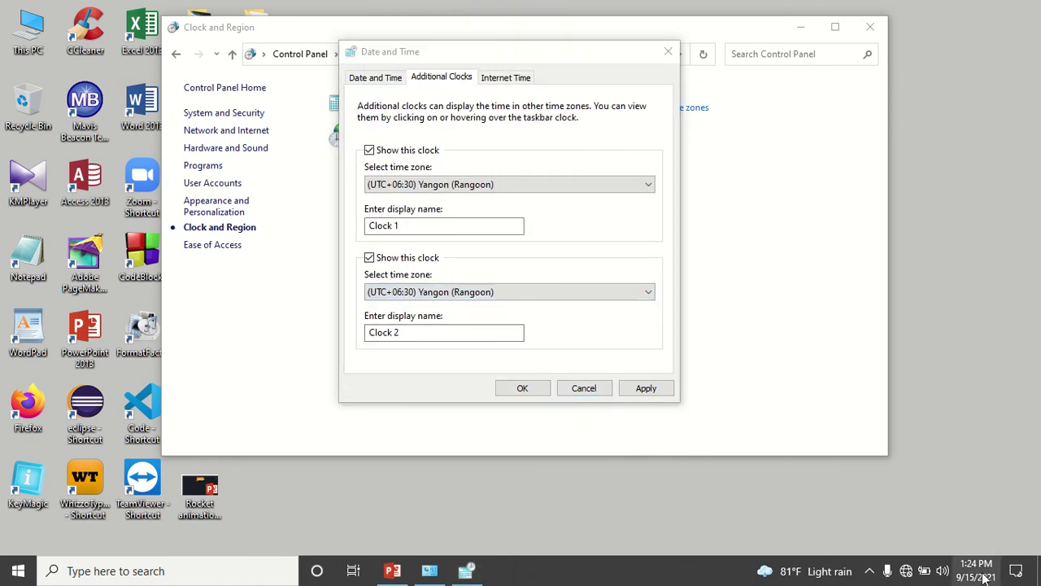
click(985, 576)
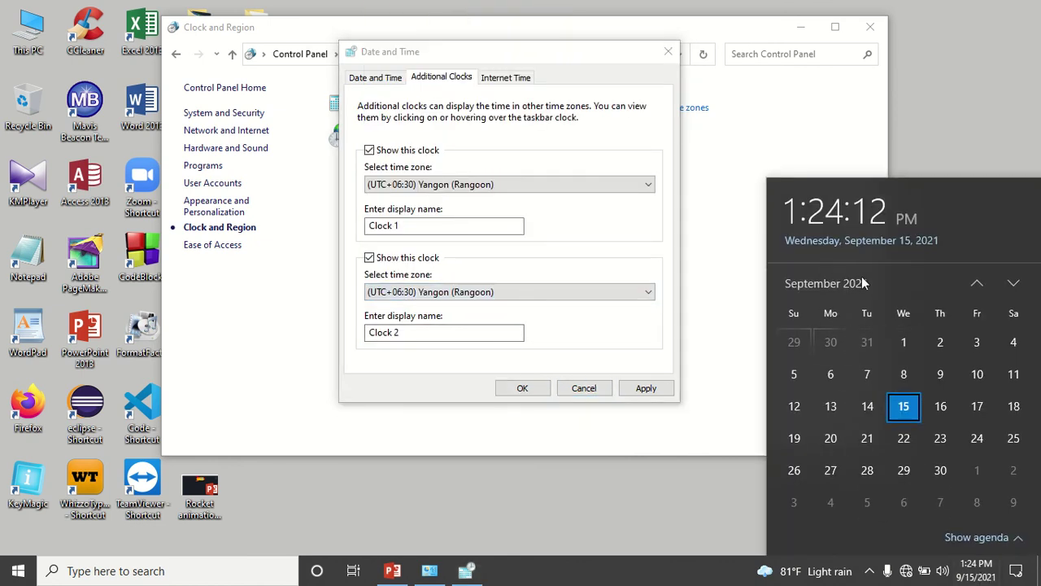
click(370, 258)
click(370, 149)
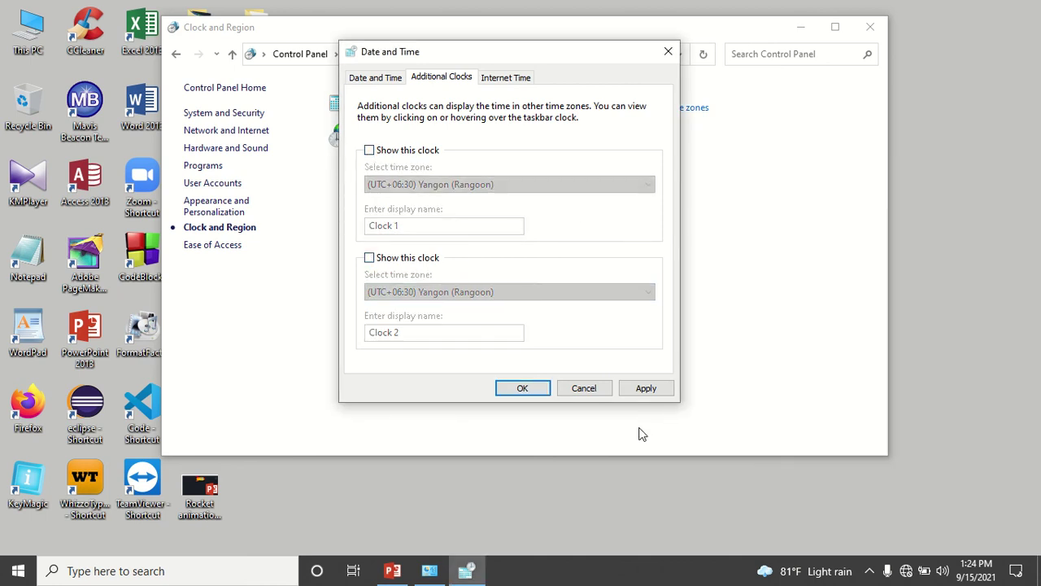
Enable both additional clocks again and recheck the taskbar clock's calendar flyout.
click(370, 150)
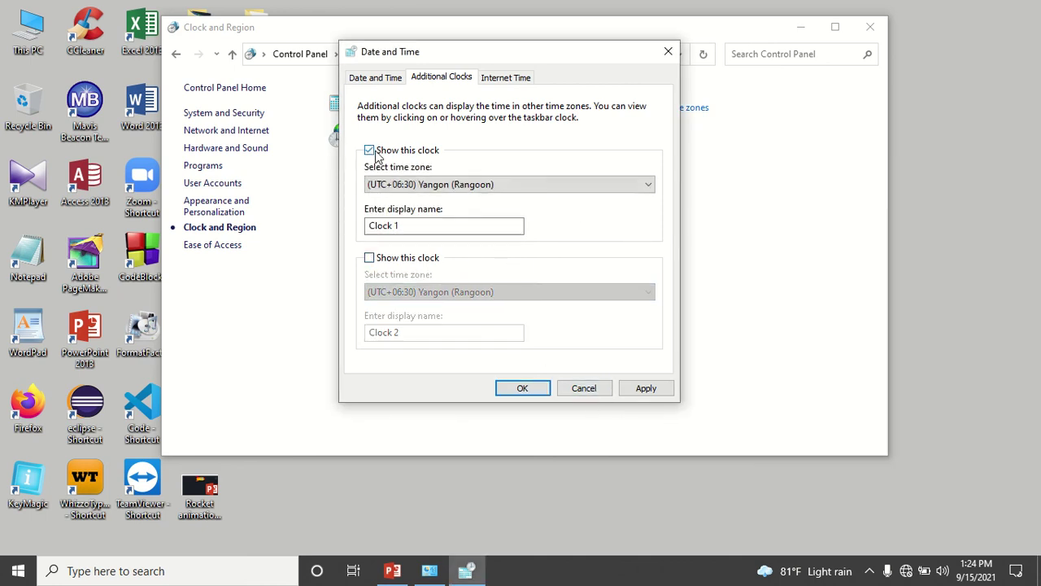
click(371, 258)
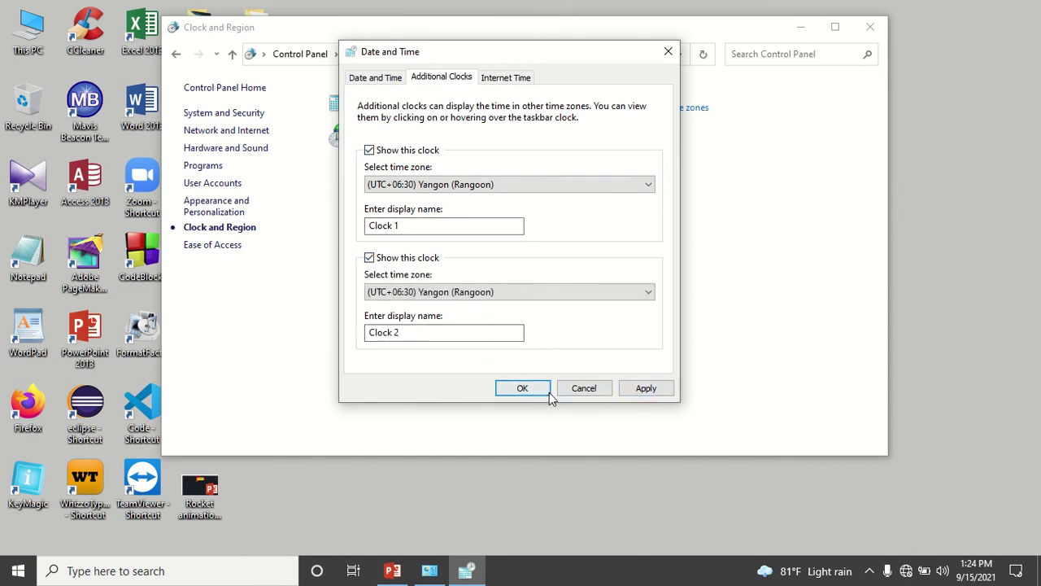
click(986, 572)
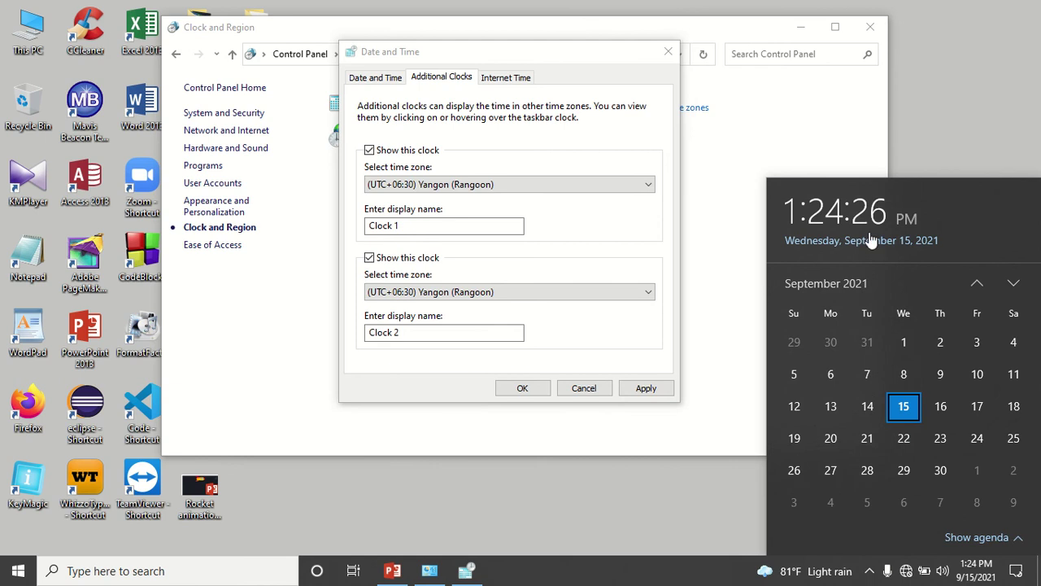
Review Internet Time, Additional Clocks and Date and Time once more, and cancel the Date and Time dialog.
click(506, 79)
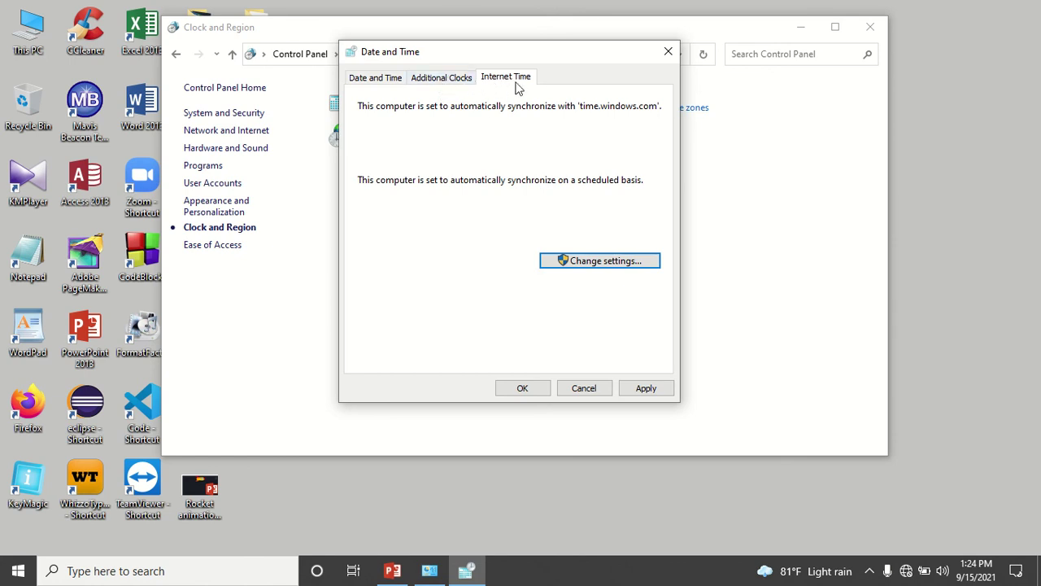
click(446, 81)
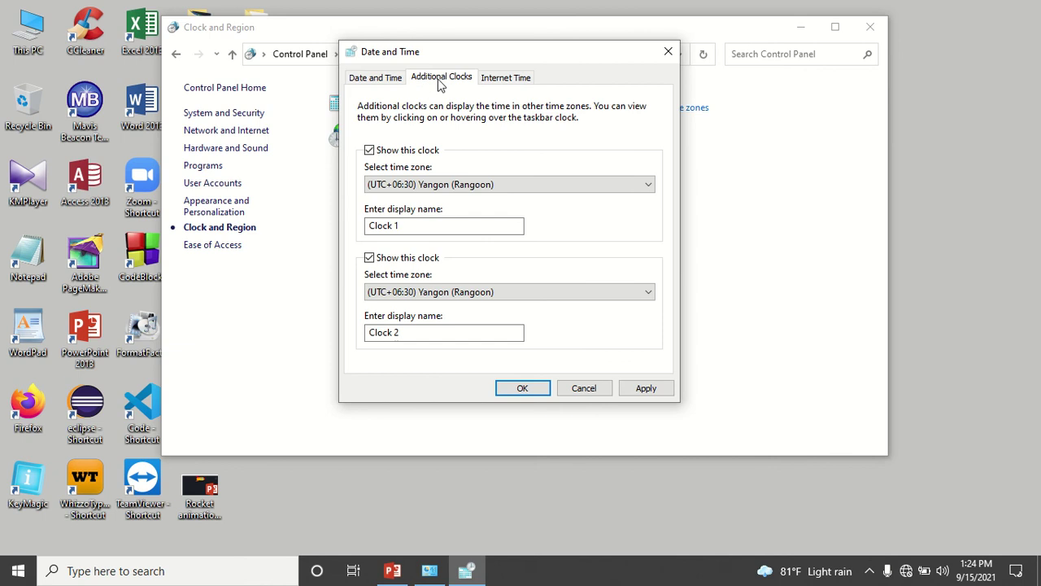
click(394, 81)
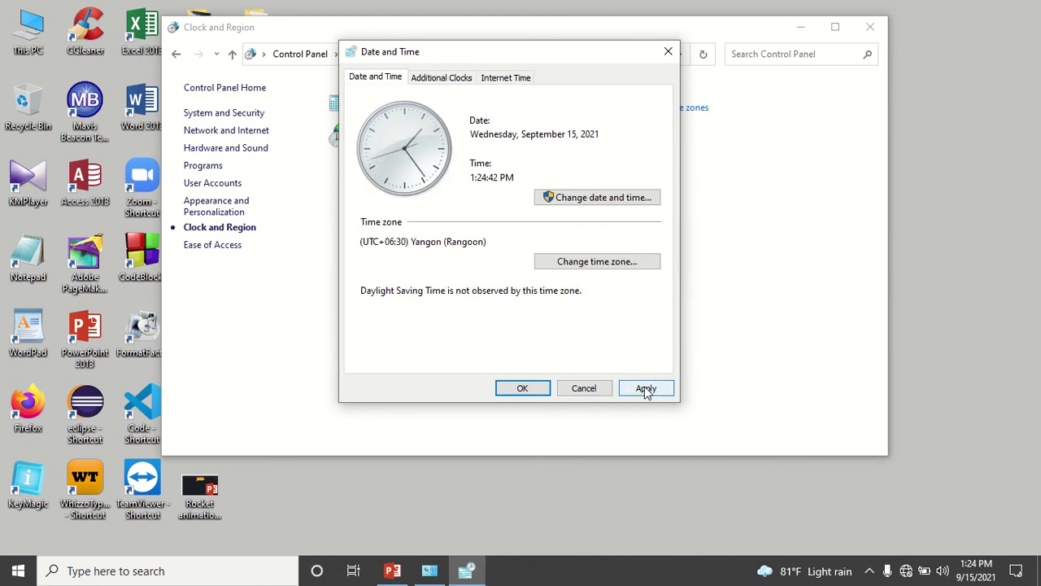
click(601, 389)
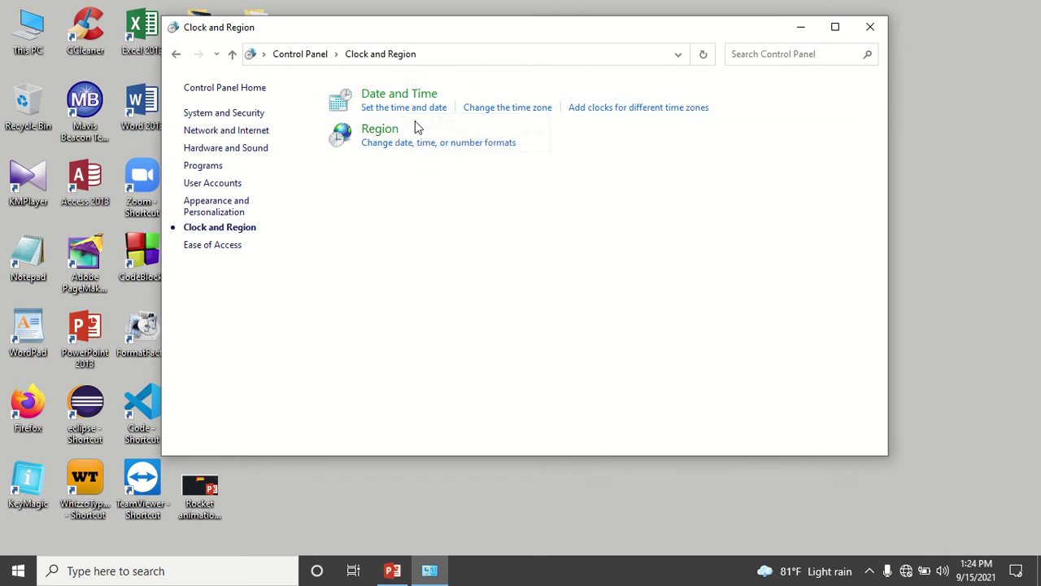
Open Date and Time through the "Set the time and date" link, close it, and reopen it through "Change the time zone".
click(407, 112)
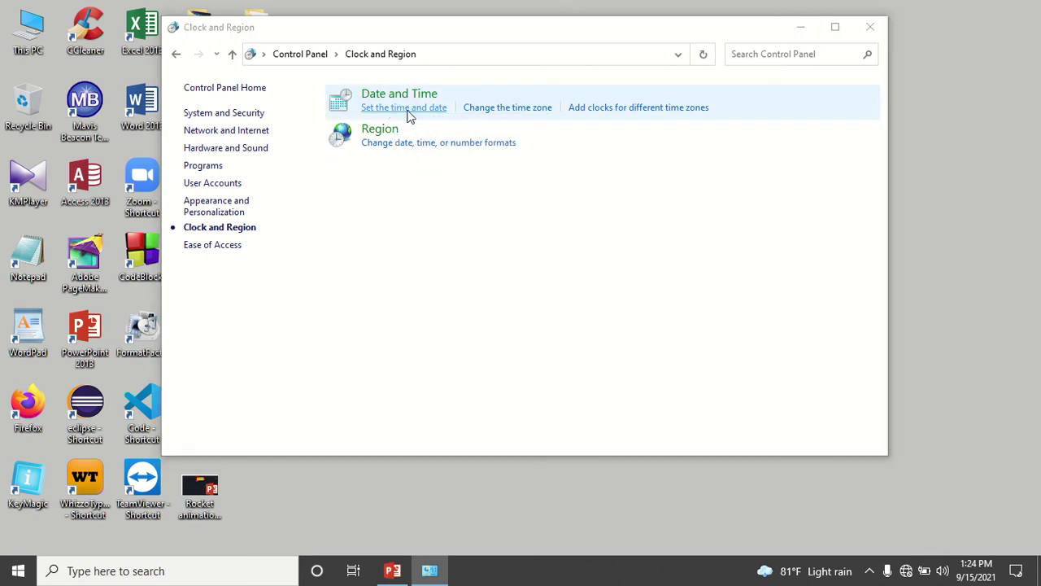
drag(253, 77, 367, 72)
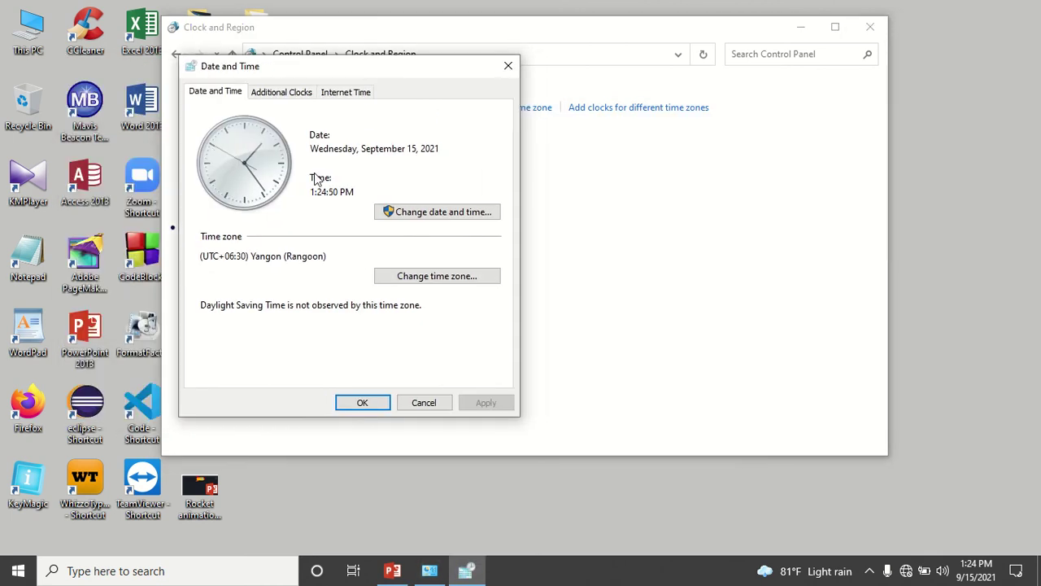
click(508, 66)
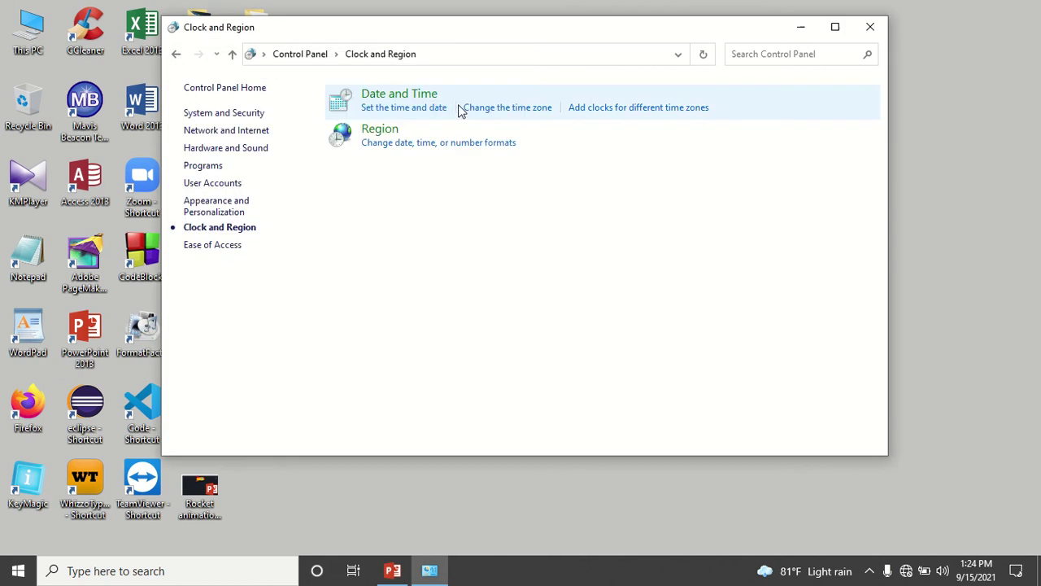
click(515, 111)
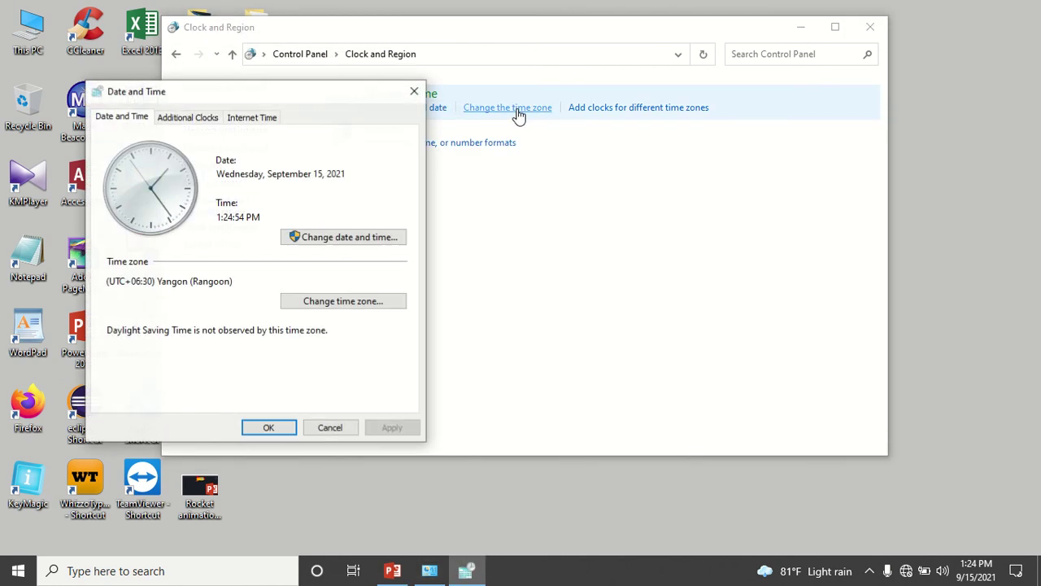
Close Date and Time, view the additional clocks through the "Add clocks for different time zones" link, and close the dialog again.
drag(319, 91, 377, 69)
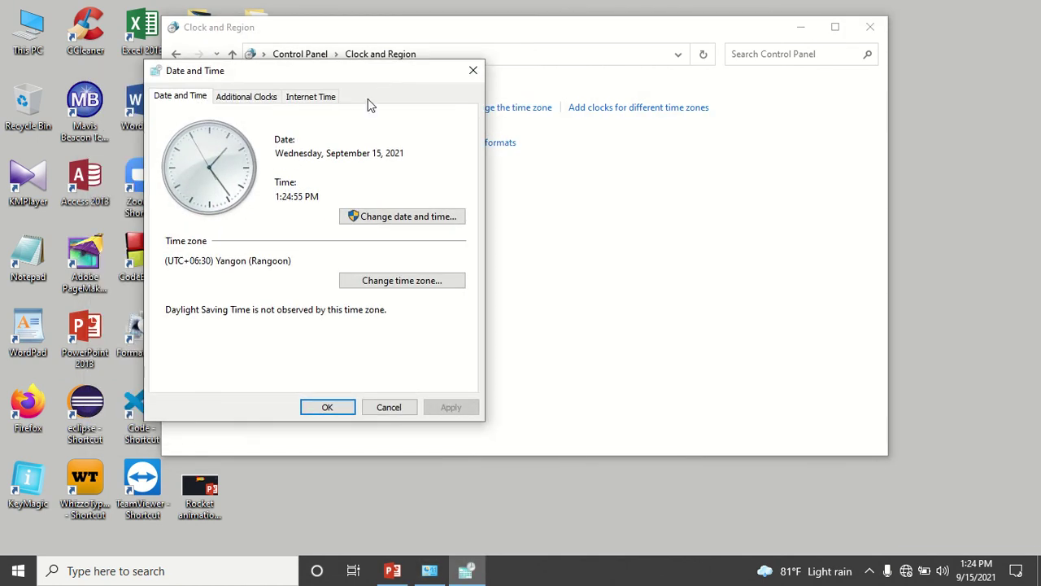
click(473, 70)
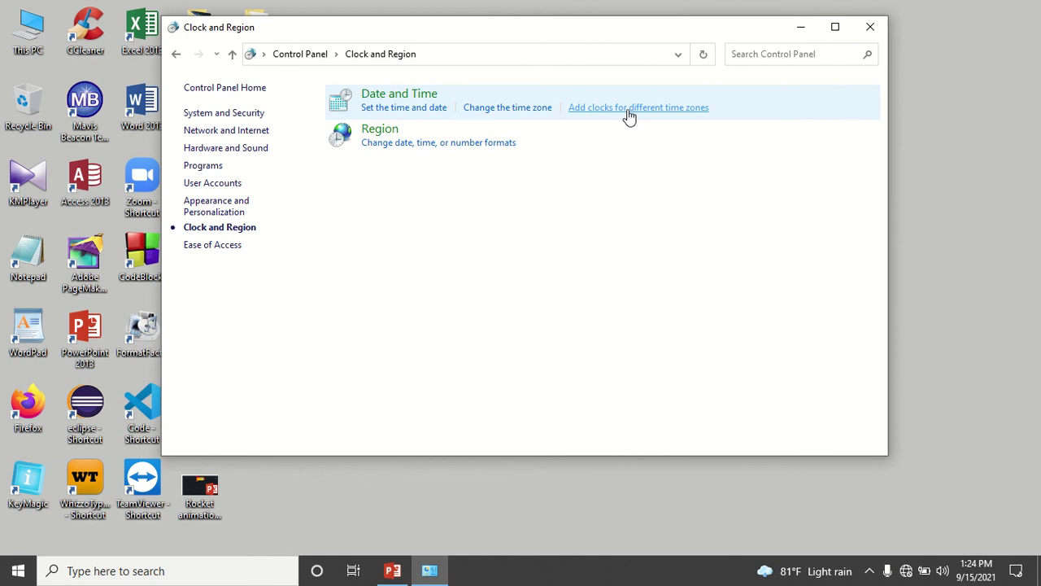
click(631, 114)
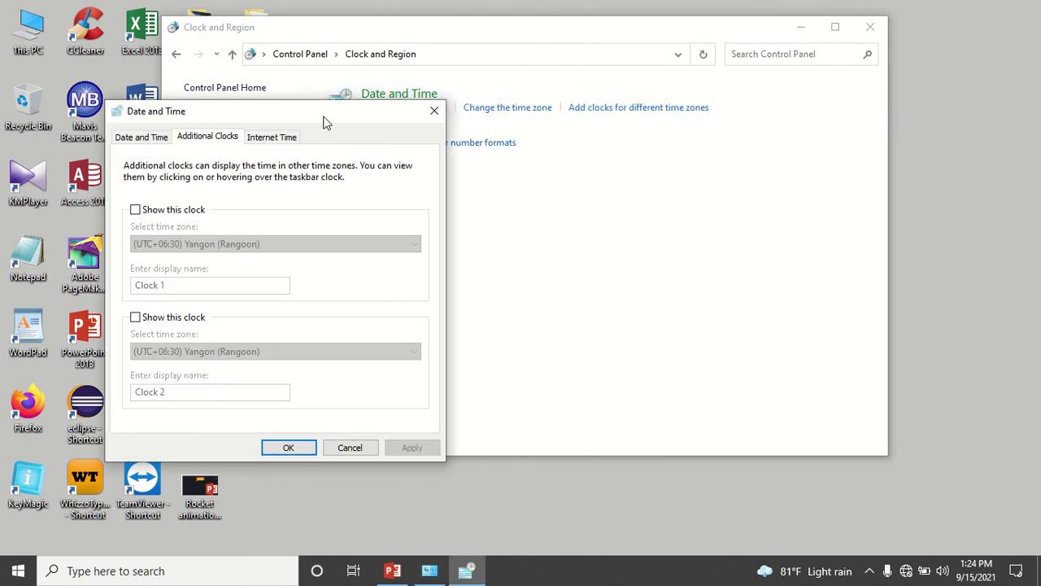
drag(323, 115, 376, 65)
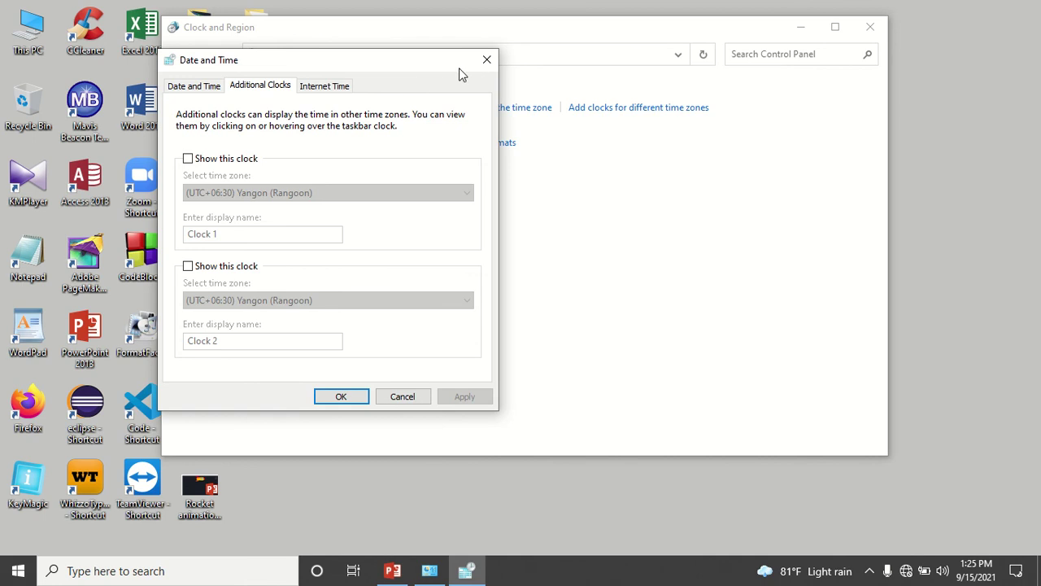
click(486, 60)
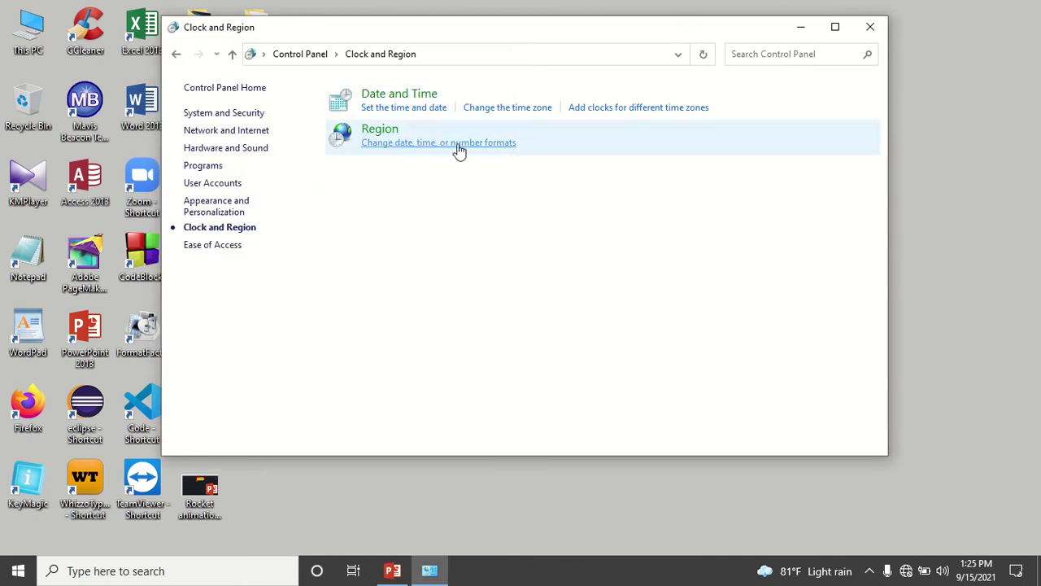
Open the Region settings and browse the list of available language and country formats without choosing another one.
click(380, 130)
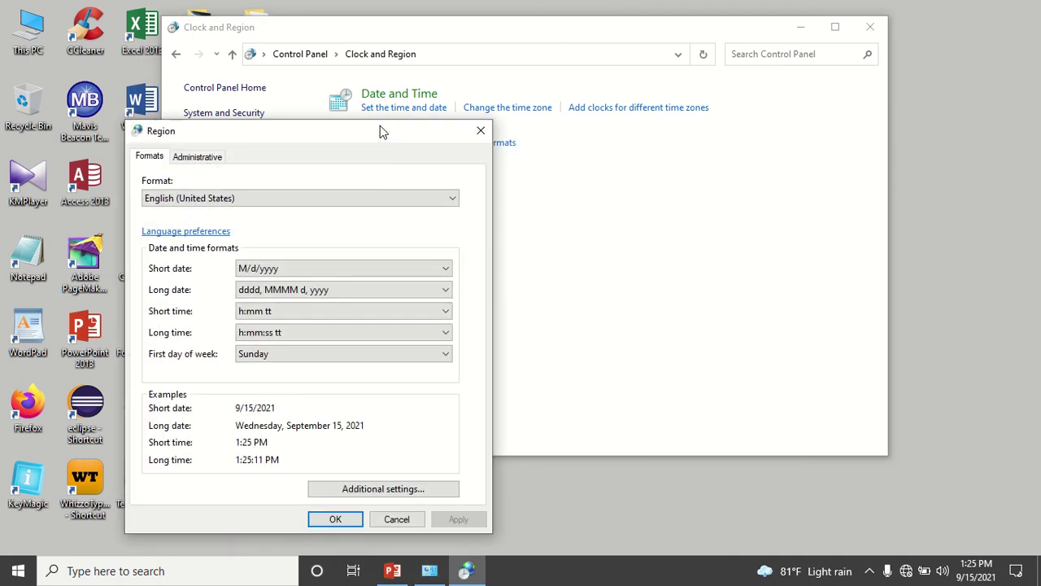
drag(349, 131, 408, 29)
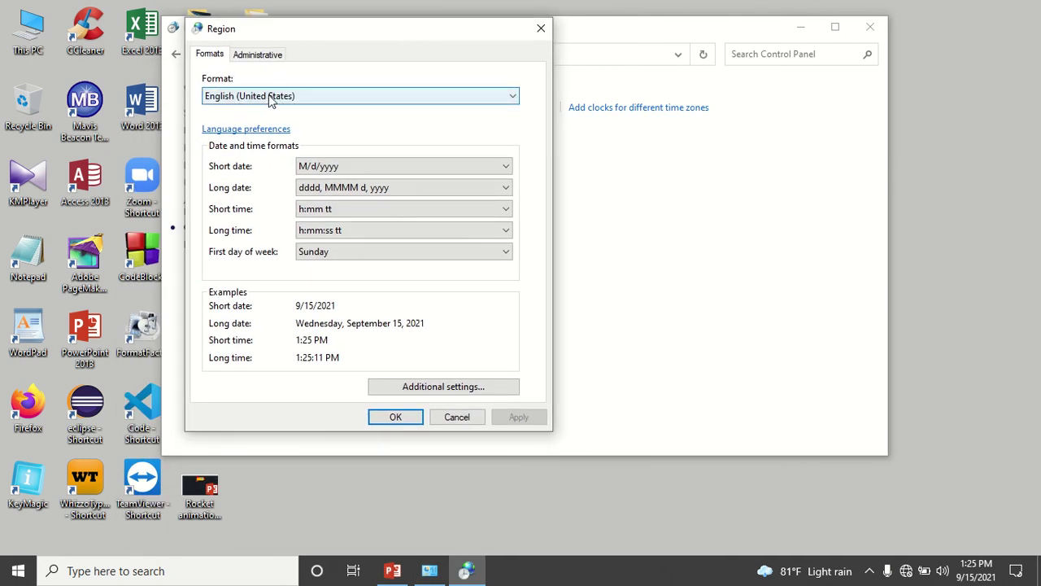
click(290, 99)
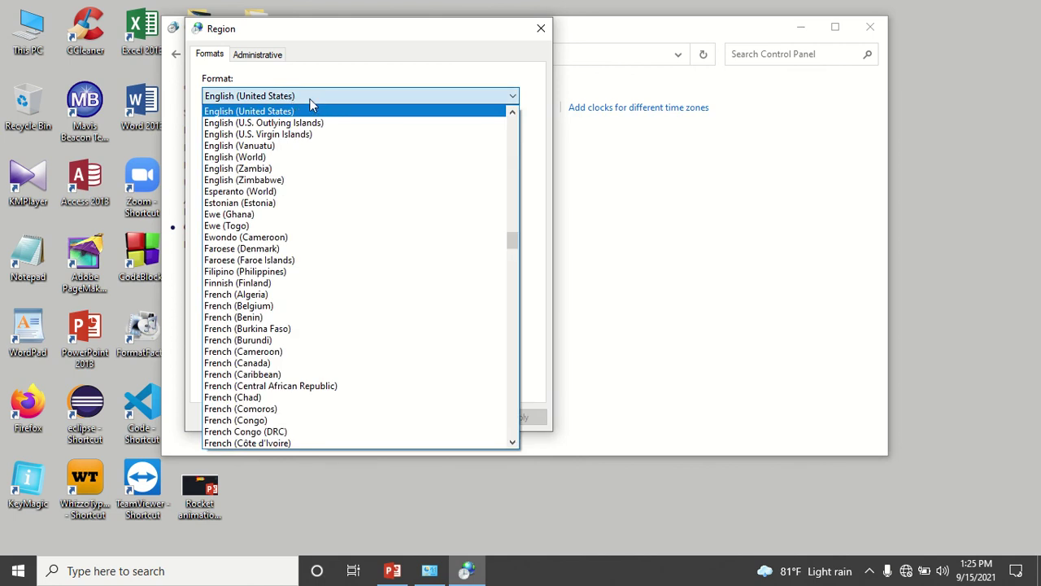
scroll(281, 201, down, 1)
scroll(276, 203, down, 16)
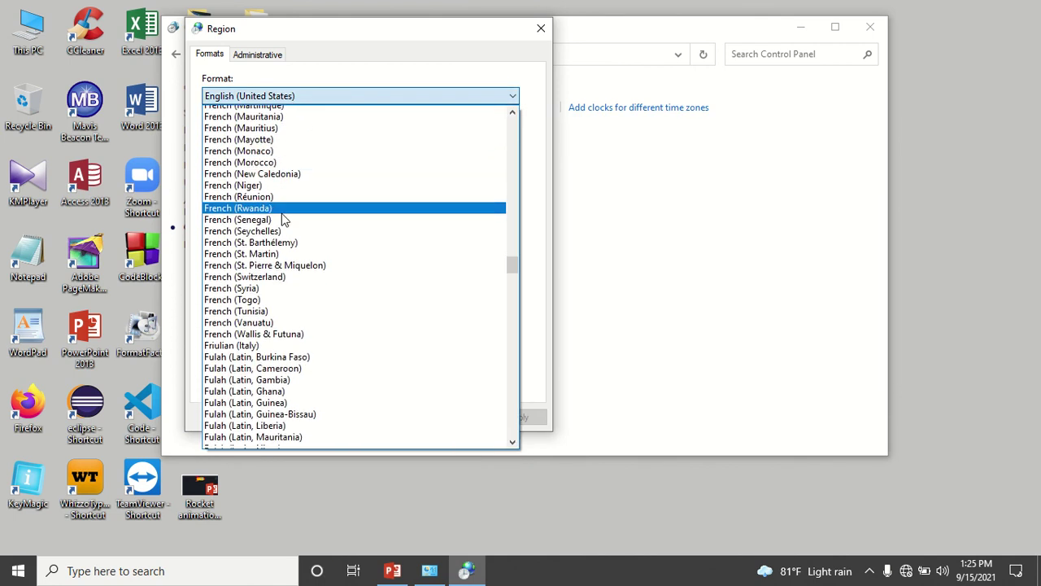
scroll(266, 205, down, 20)
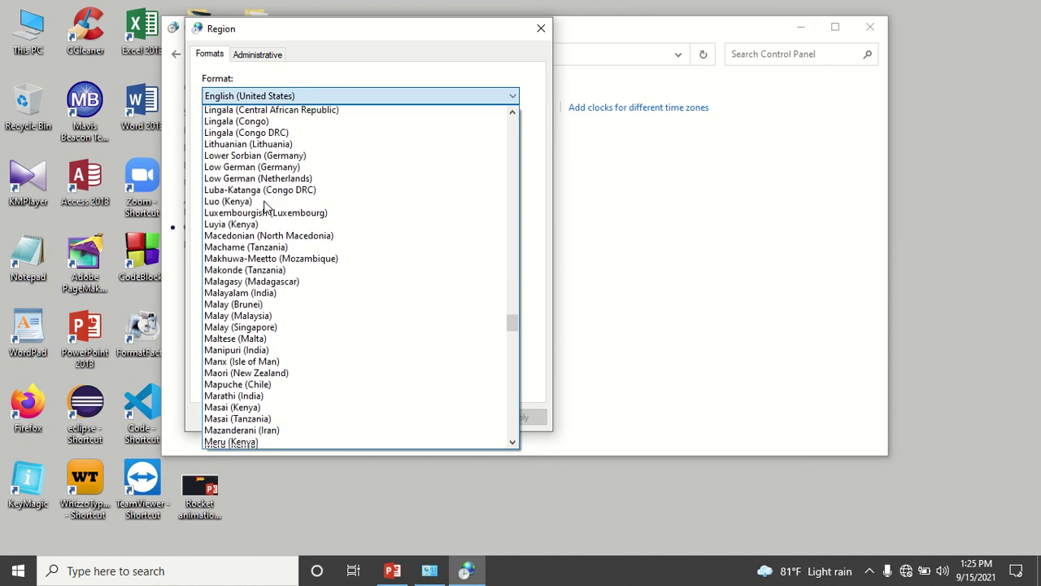
scroll(273, 208, up, 3)
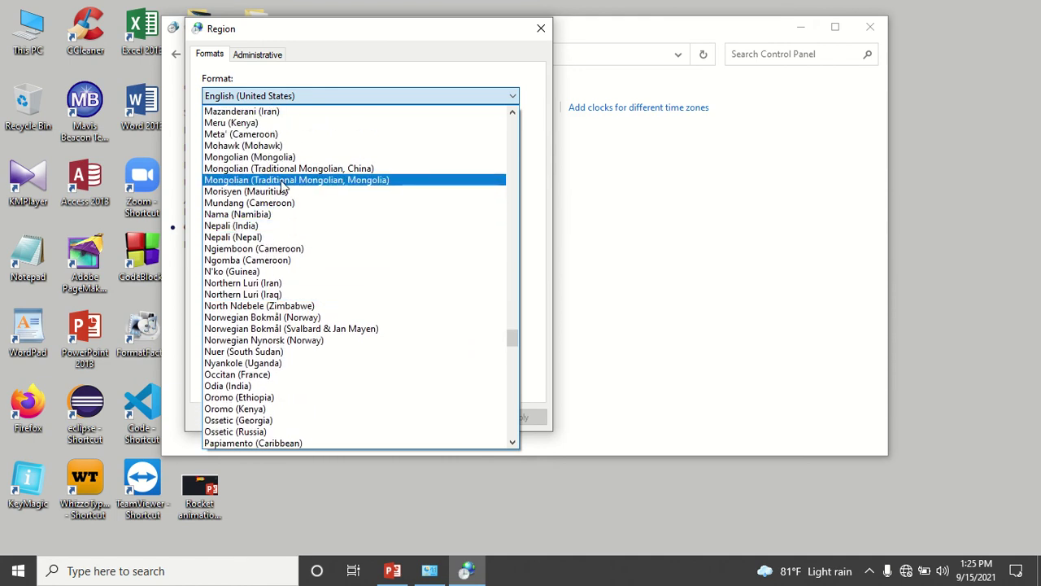
scroll(282, 185, up, 3)
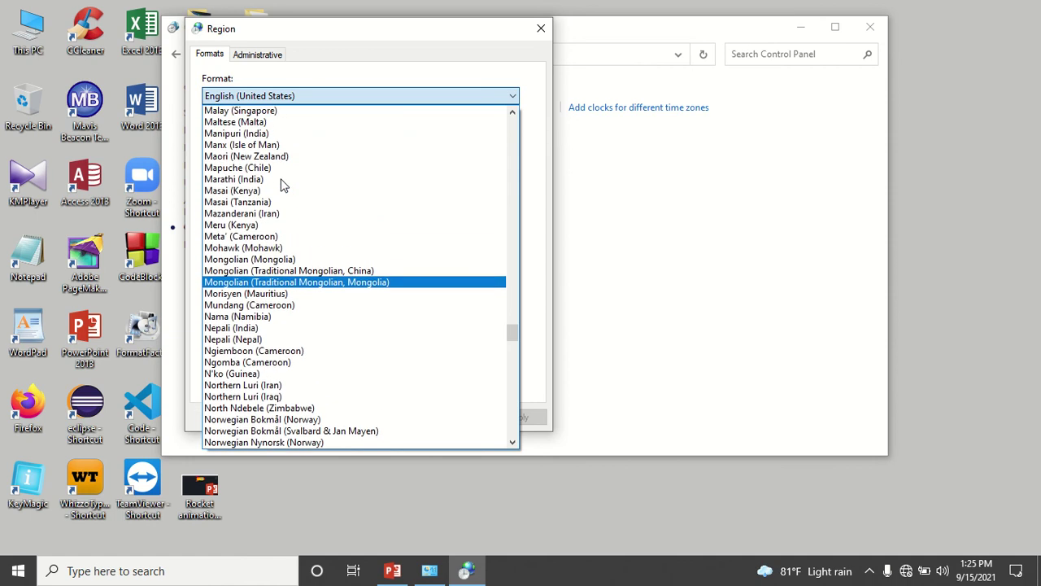
scroll(283, 185, up, 2)
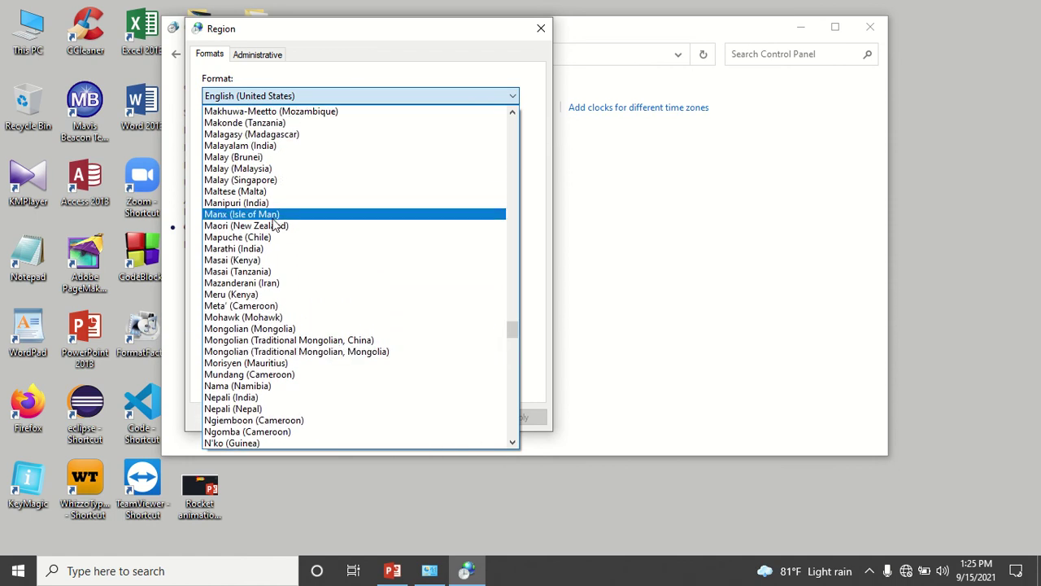
scroll(258, 340, down, 1)
scroll(256, 330, down, 16)
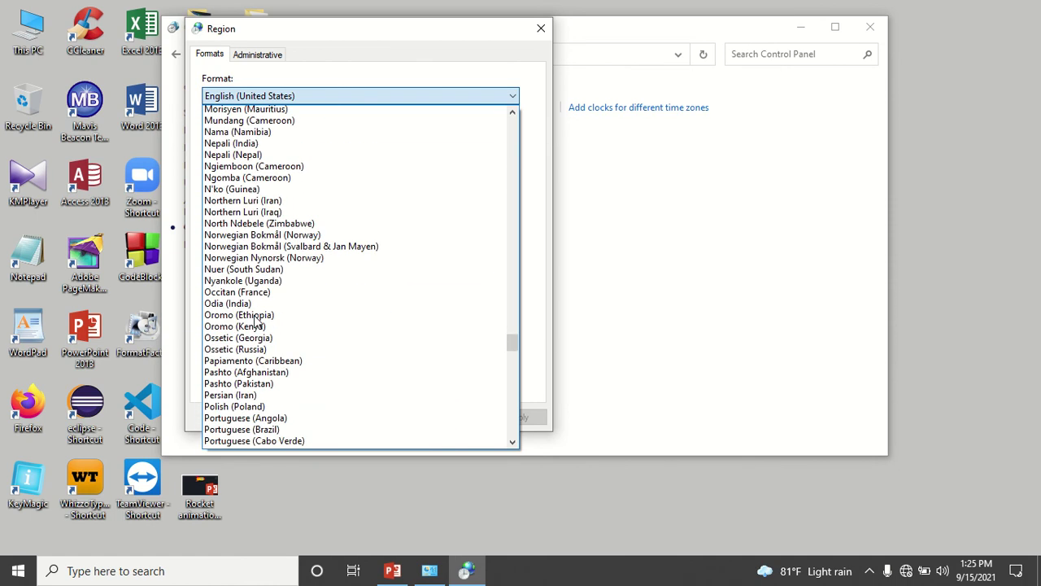
scroll(254, 320, down, 20)
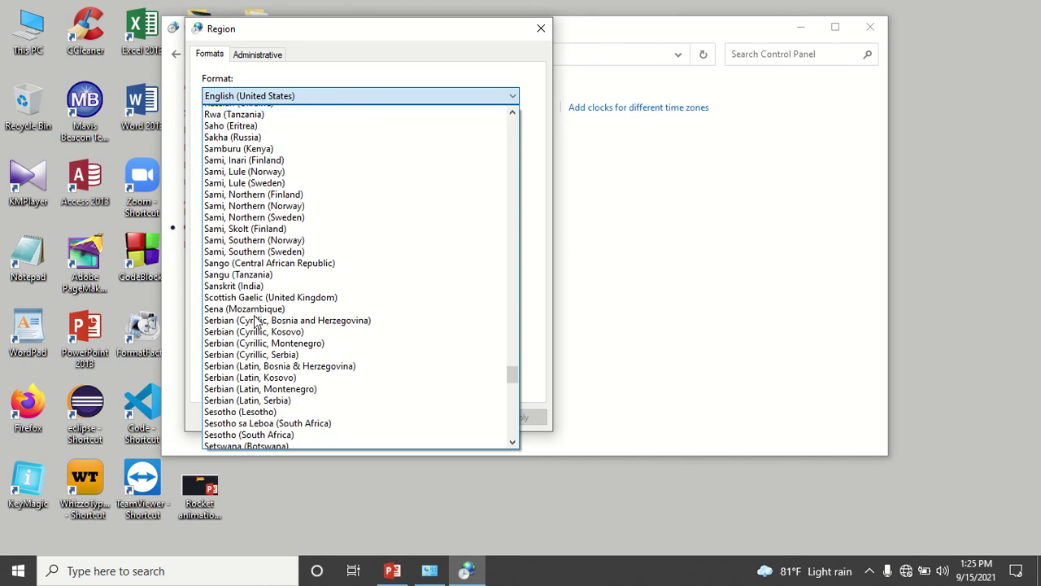
scroll(254, 320, down, 20)
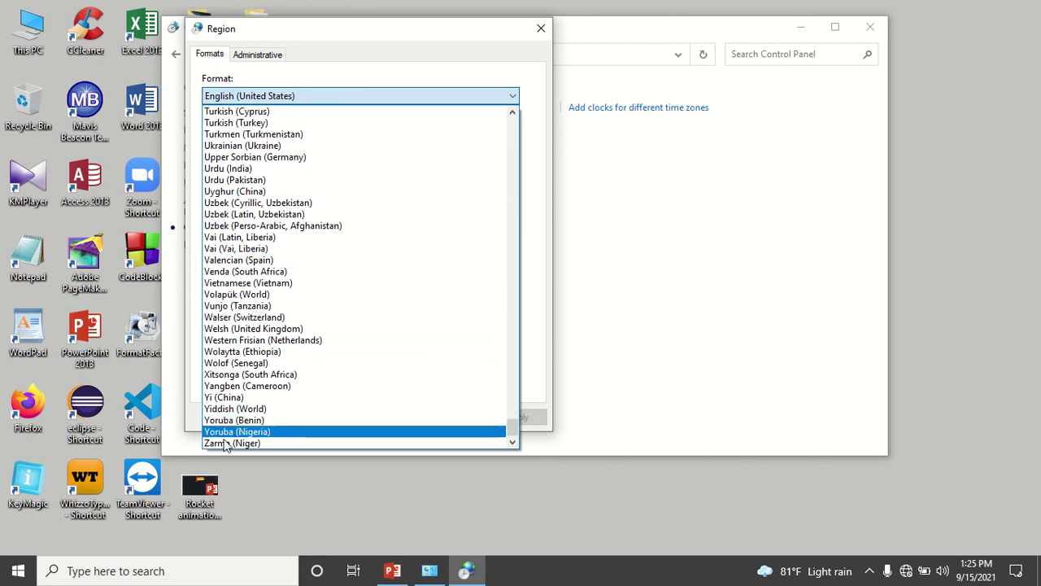
scroll(244, 423, up, 20)
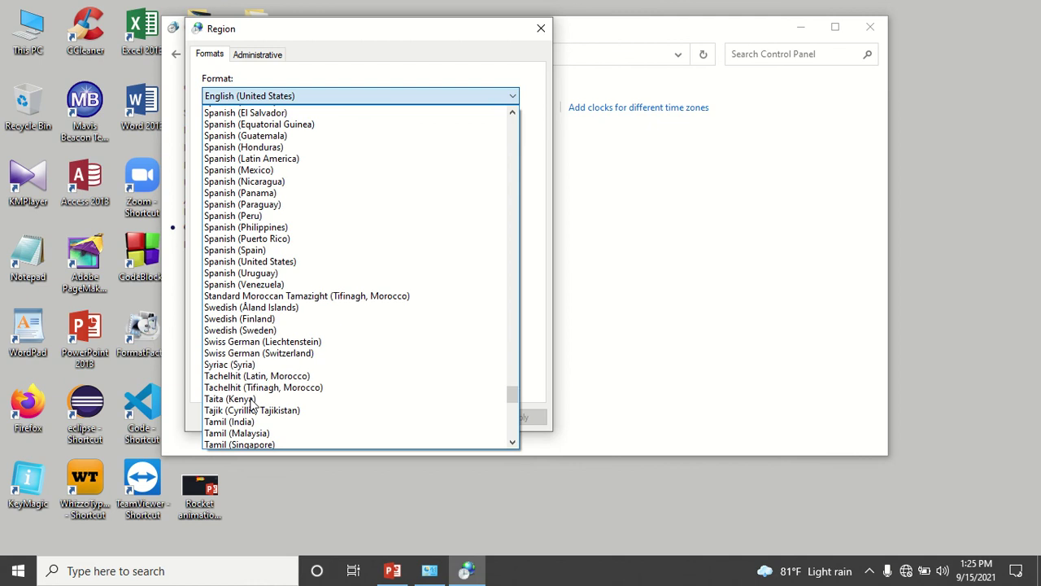
scroll(252, 398, up, 20)
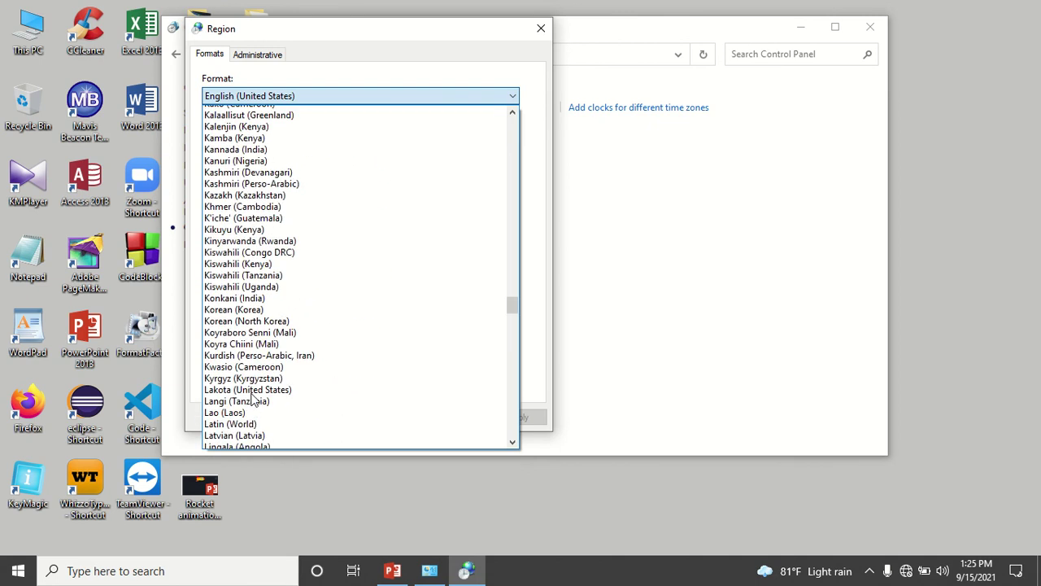
scroll(253, 399, up, 20)
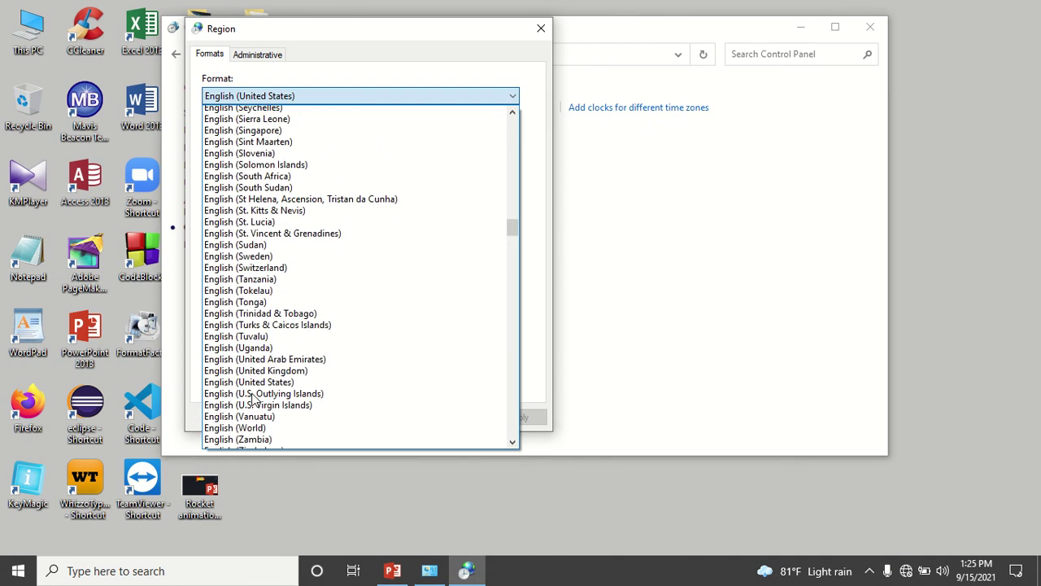
scroll(252, 399, up, 20)
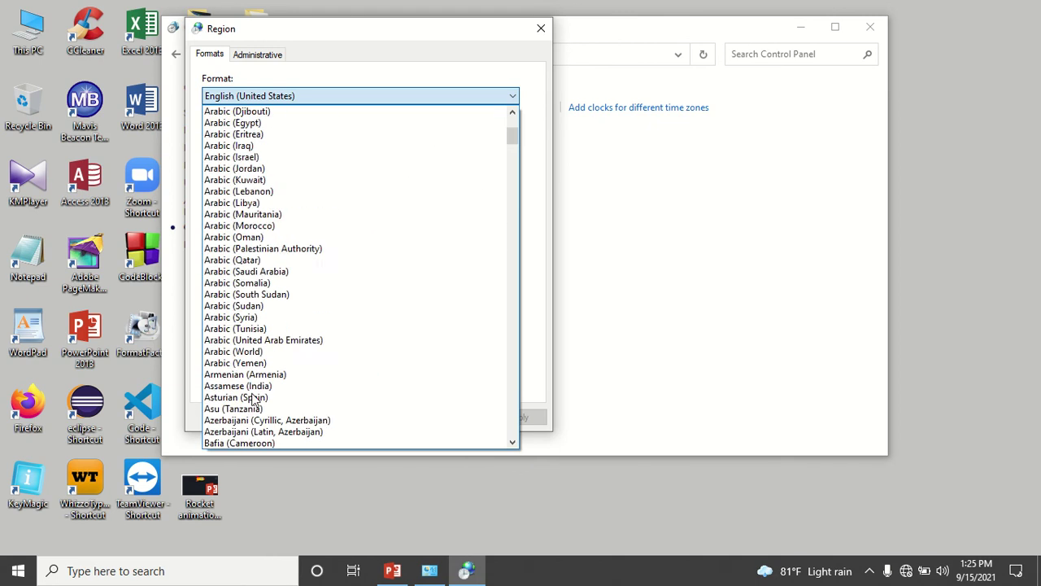
scroll(254, 398, down, 5)
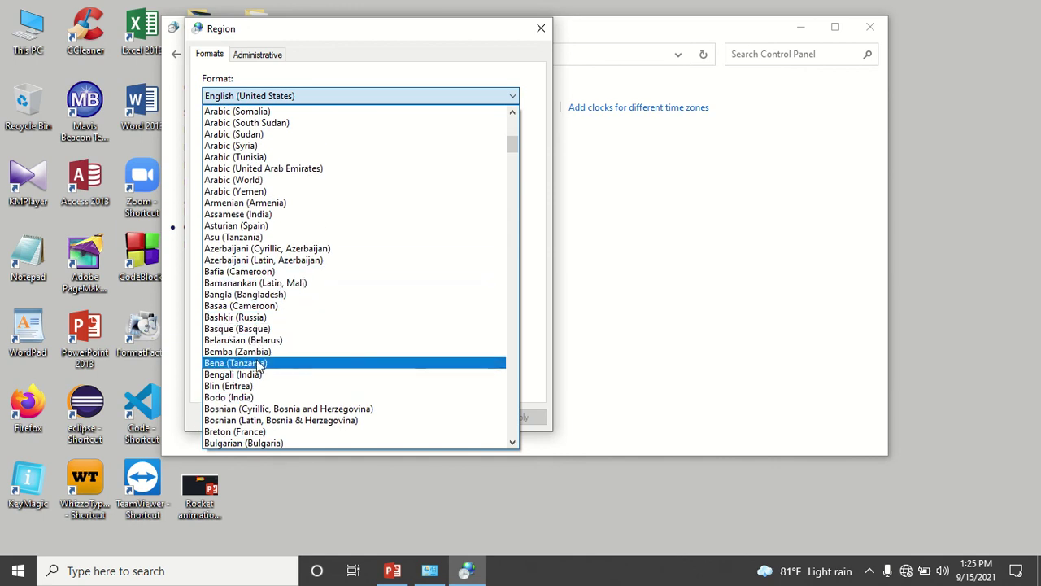
scroll(248, 417, down, 1)
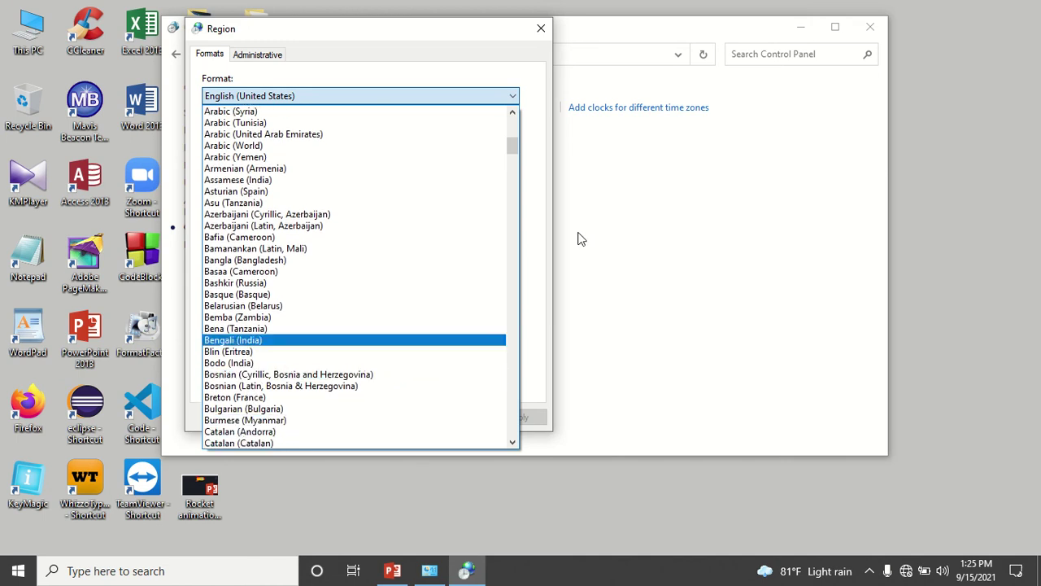
click(526, 136)
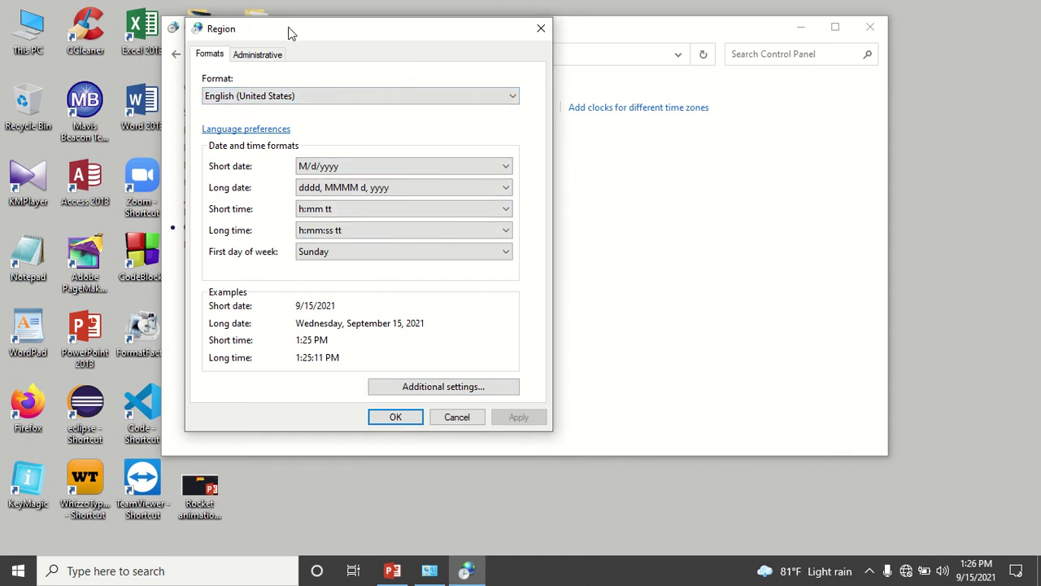
Check the Format choices in the Region dialog once more, keep English (United States), and confirm the dialog.
drag(293, 33, 384, 36)
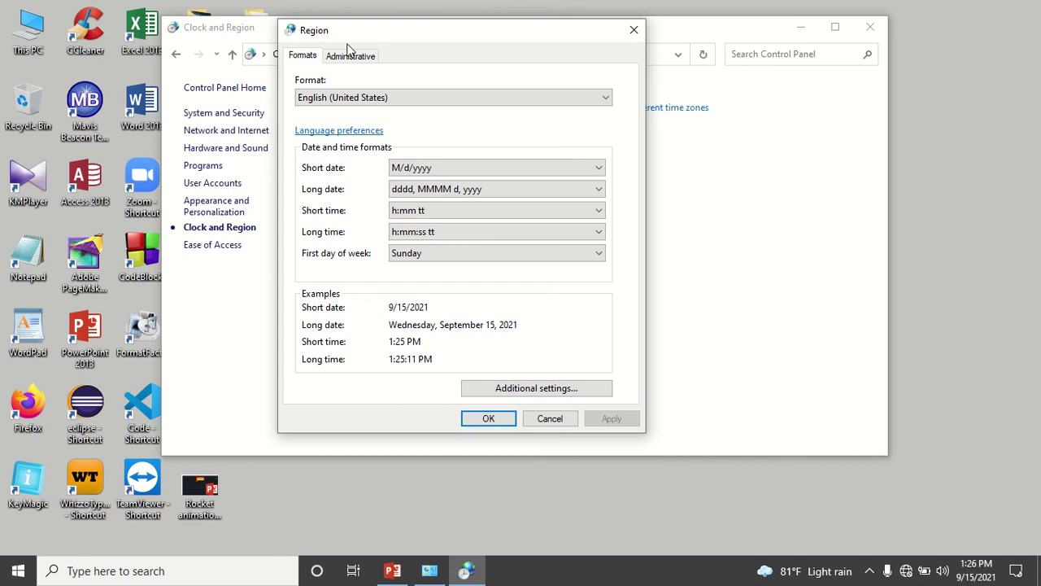
click(364, 99)
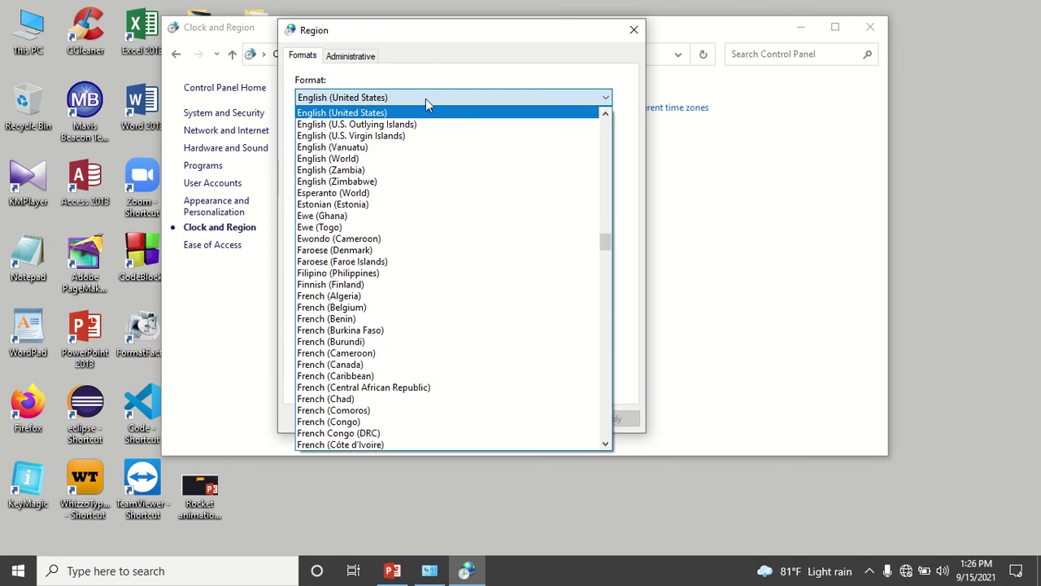
click(458, 72)
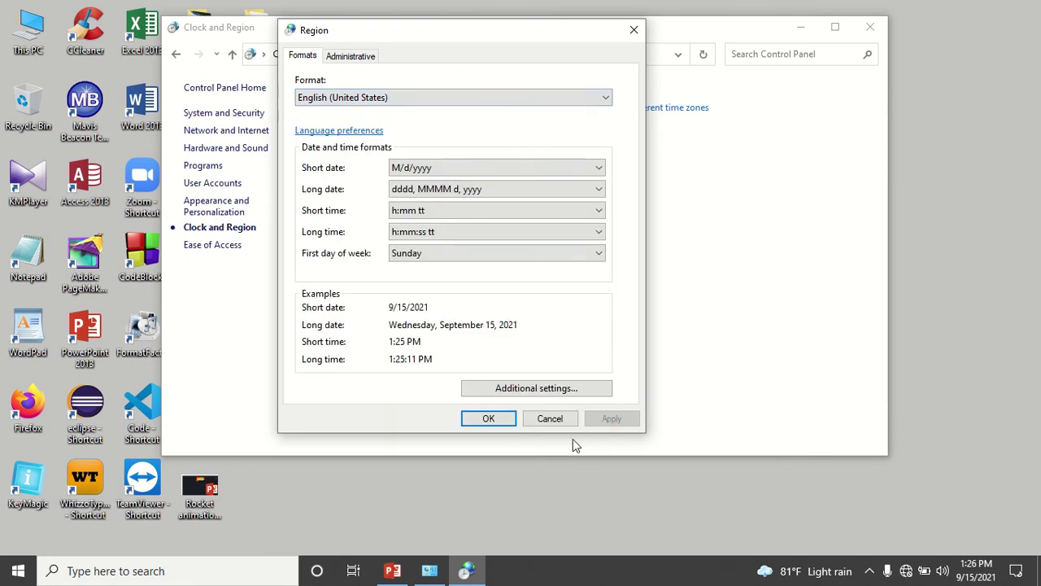
click(510, 419)
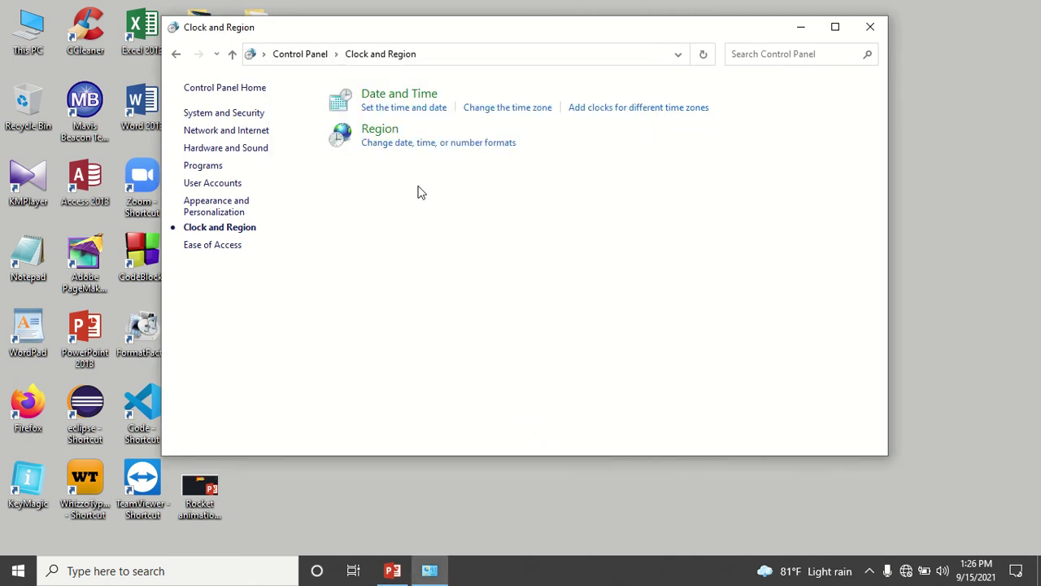
Review Region through the "Change date, time, or number formats" link, close it, and return to the Control Panel home page.
click(431, 143)
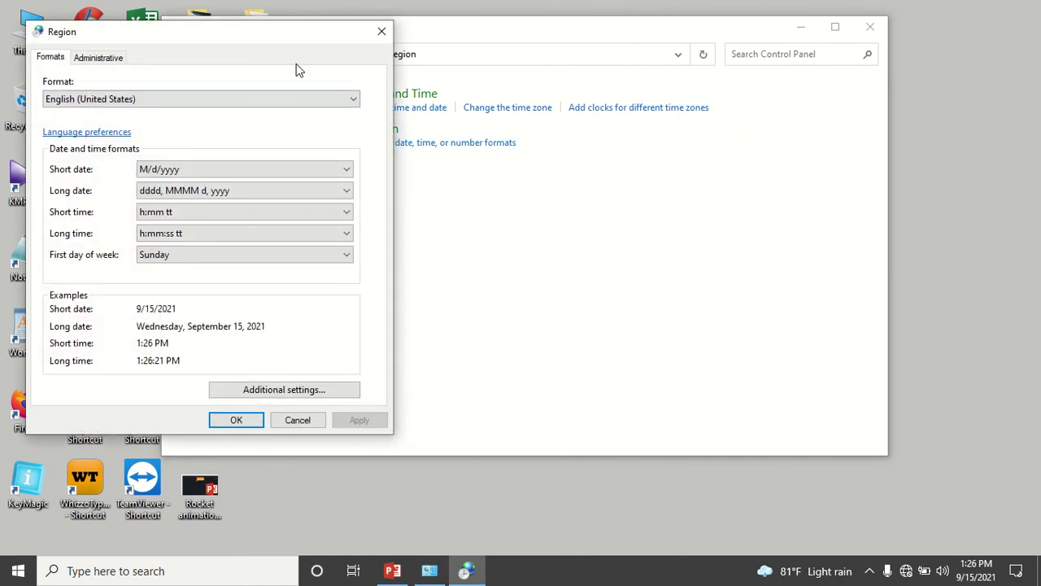
drag(268, 38, 503, 43)
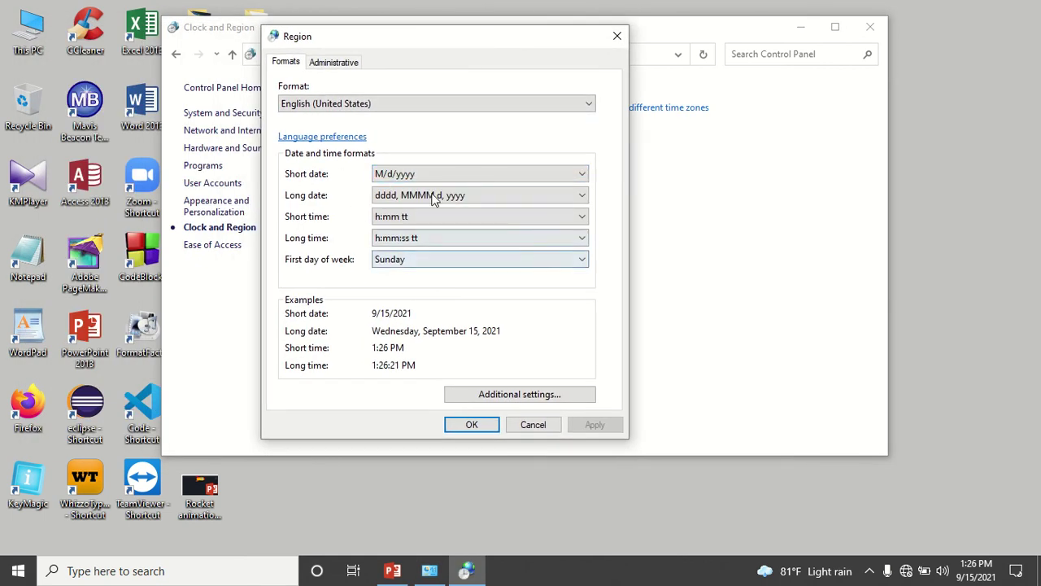
click(616, 37)
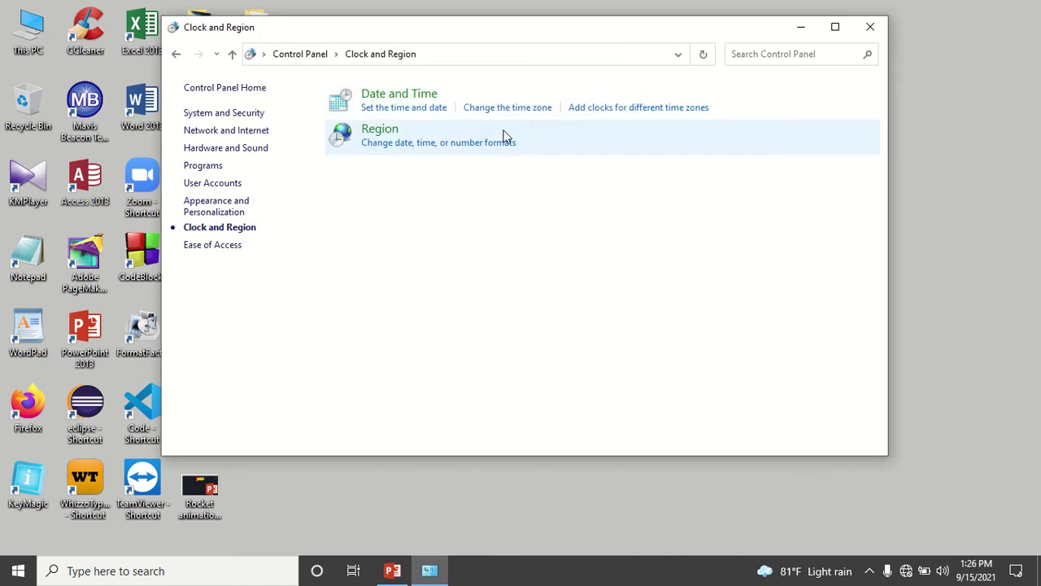
click(175, 55)
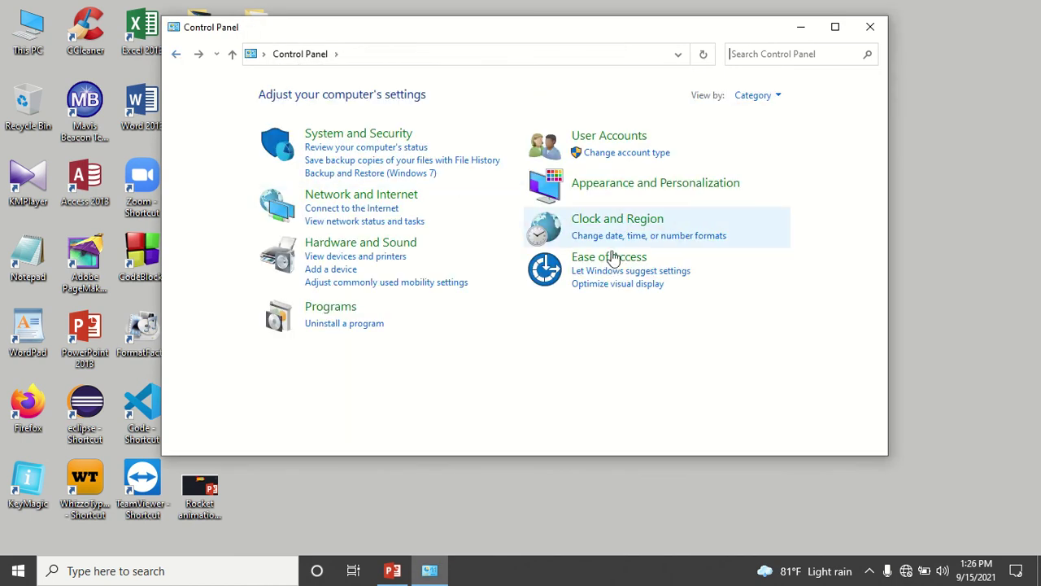
Check the taskbar clock's calendar flyout, dismiss it, and close Control Panel.
drag(538, 33, 510, 28)
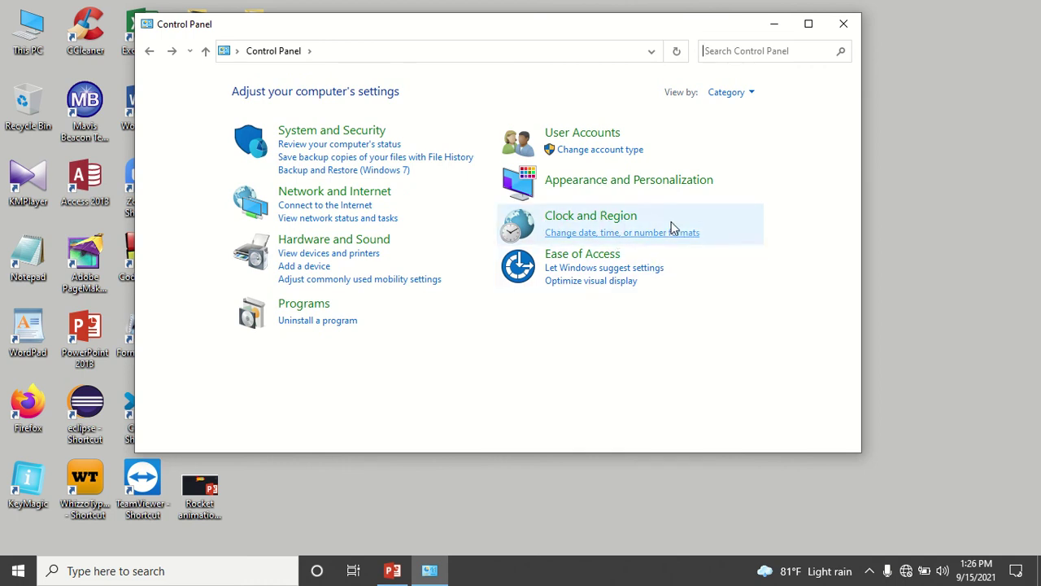
click(976, 576)
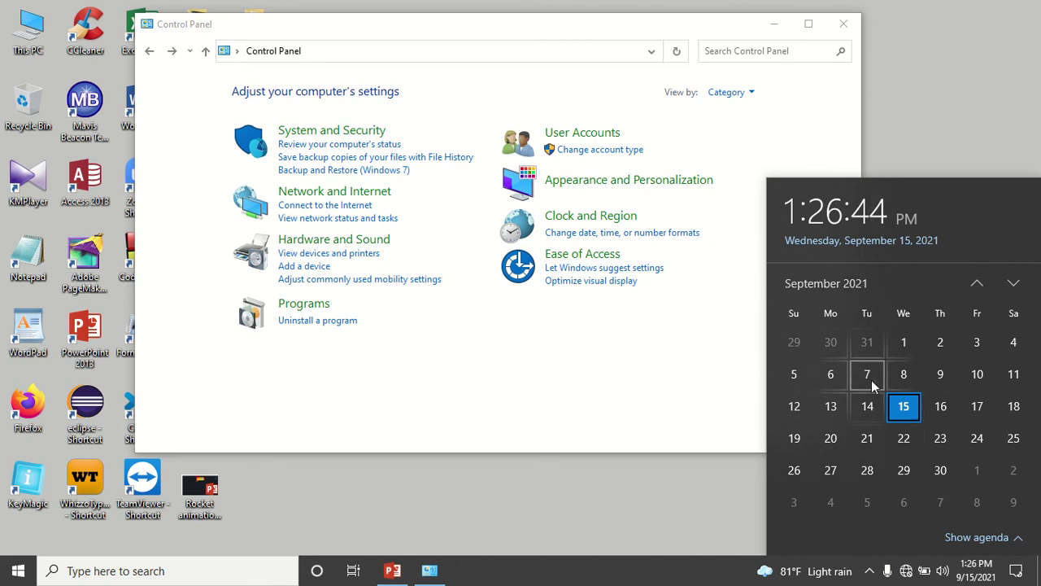
click(605, 347)
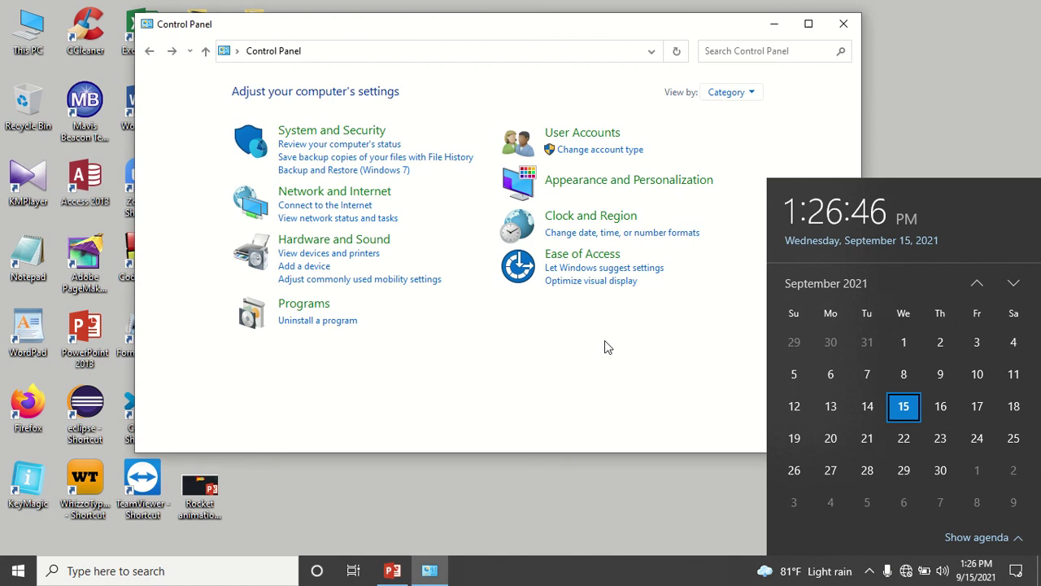
drag(565, 34, 596, 34)
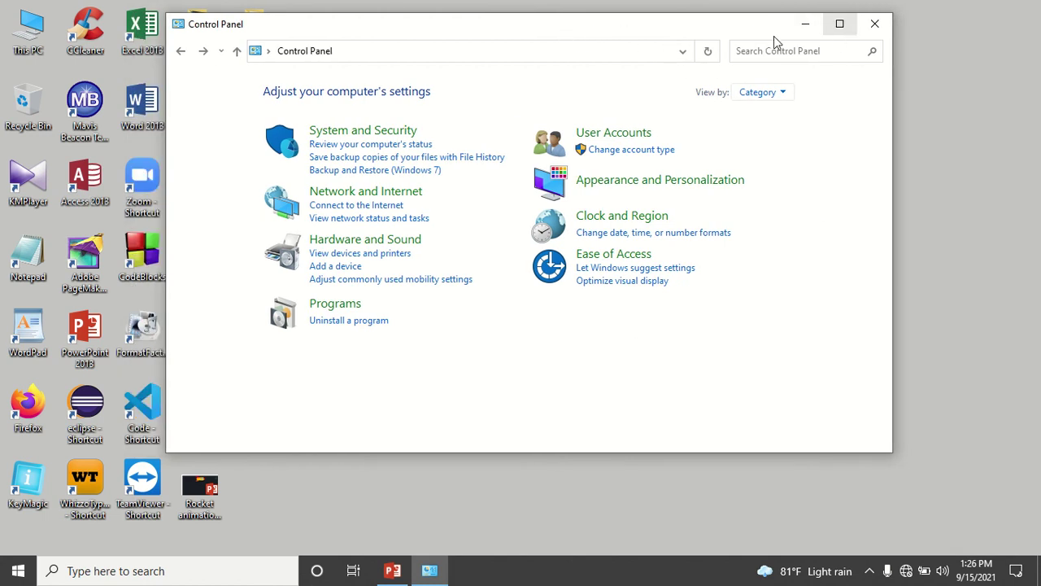
click(874, 24)
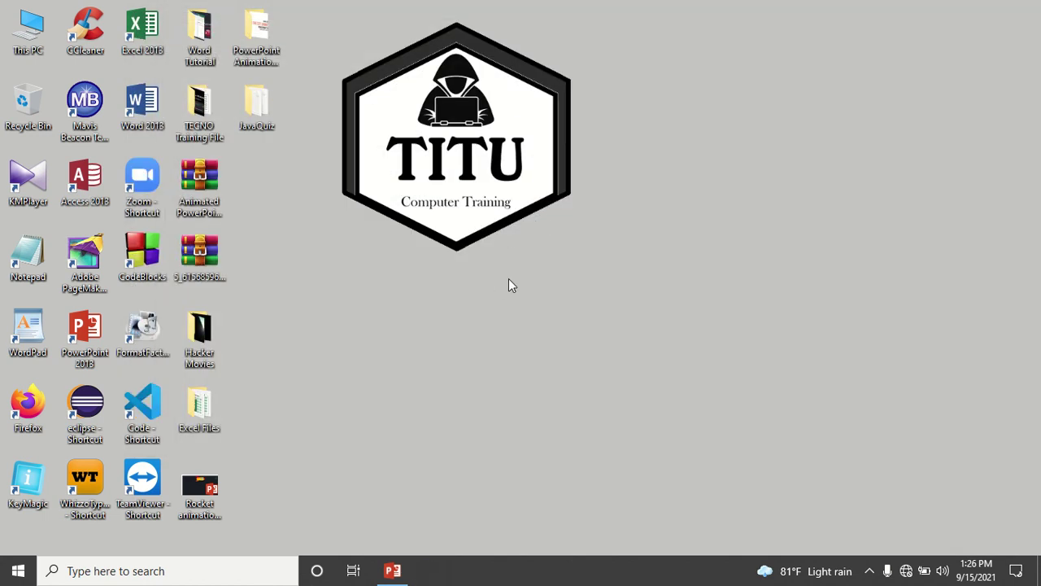